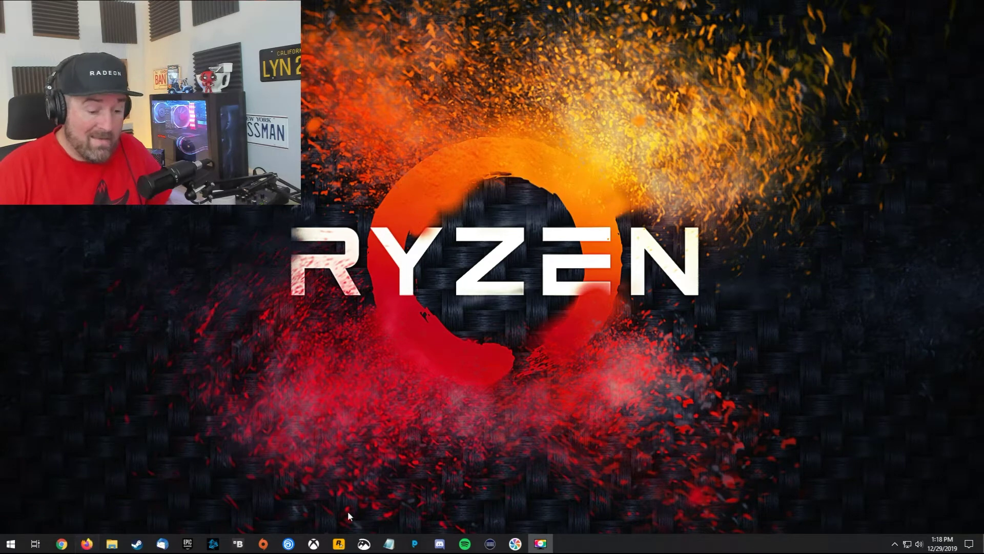
Review the features on the Mix It Up website in Firefox and minimize the browser
click(87, 543)
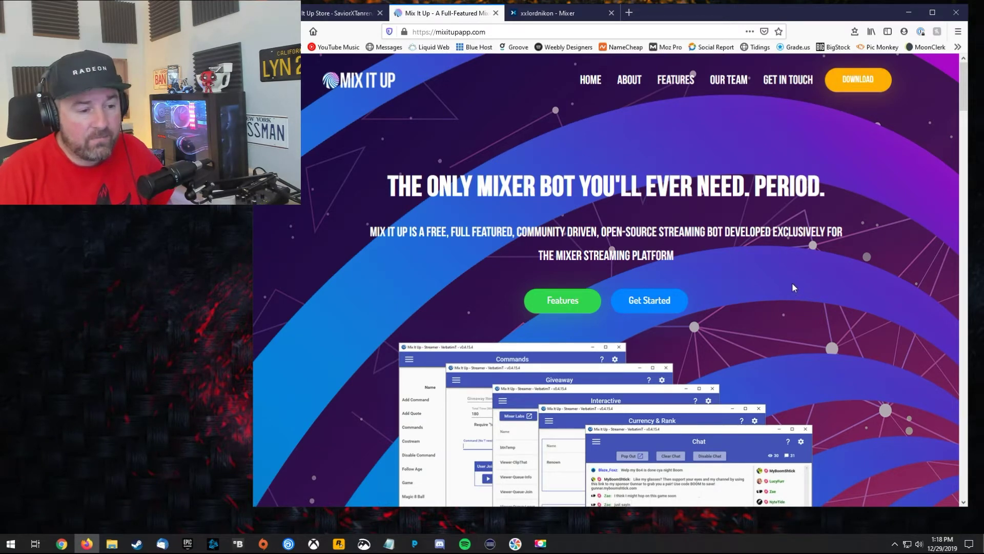
scroll(789, 292, down, 5)
scroll(864, 293, down, 10)
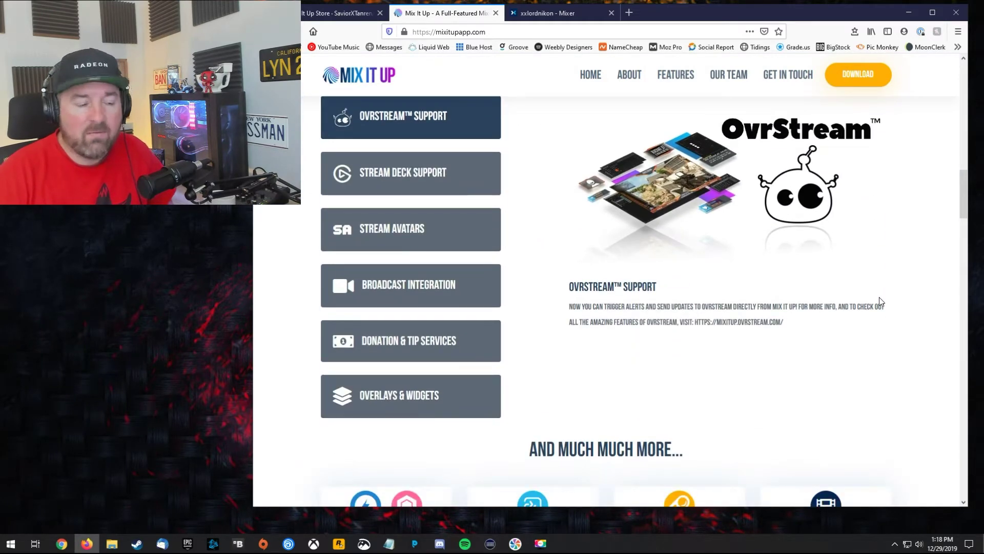
scroll(858, 287, down, 2)
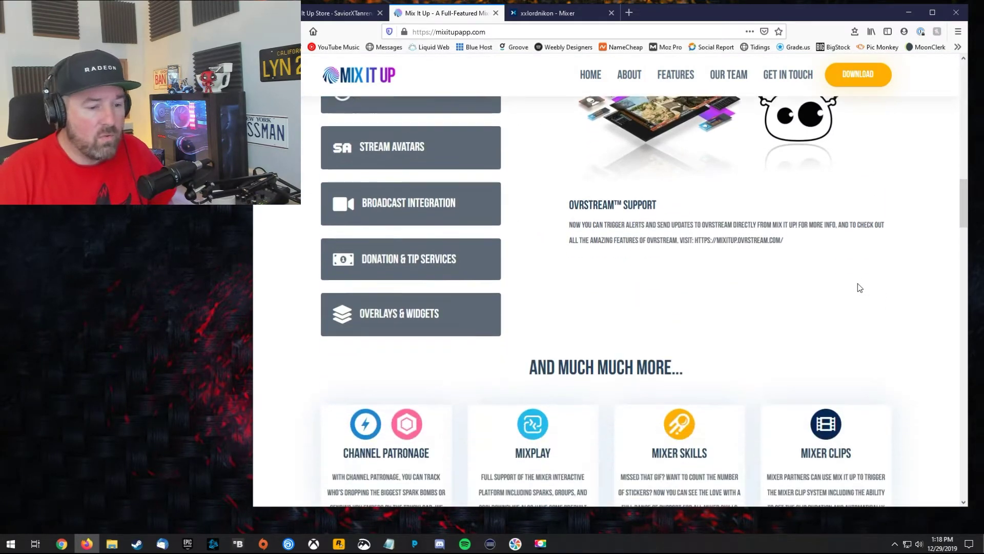
scroll(887, 291, up, 3)
scroll(874, 285, up, 15)
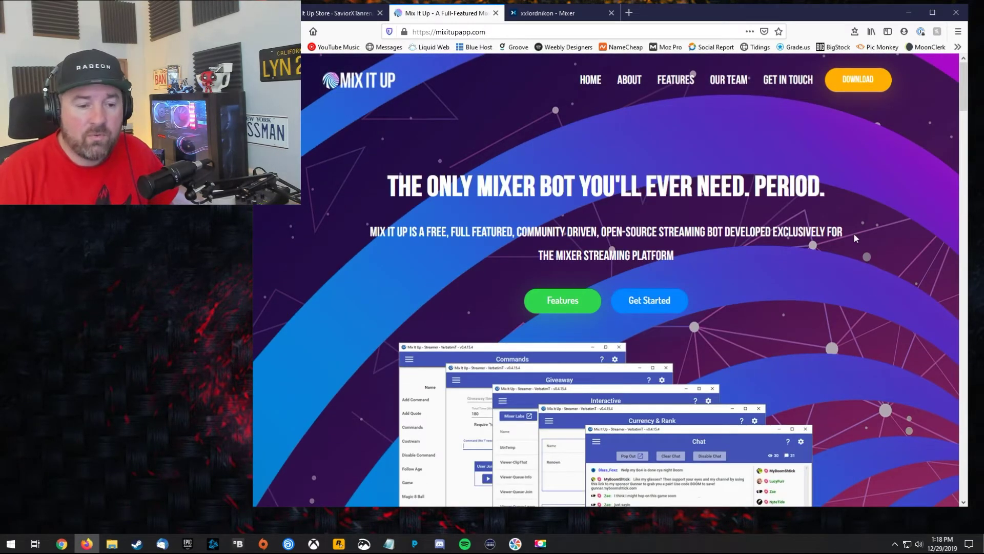
scroll(843, 224, down, 12)
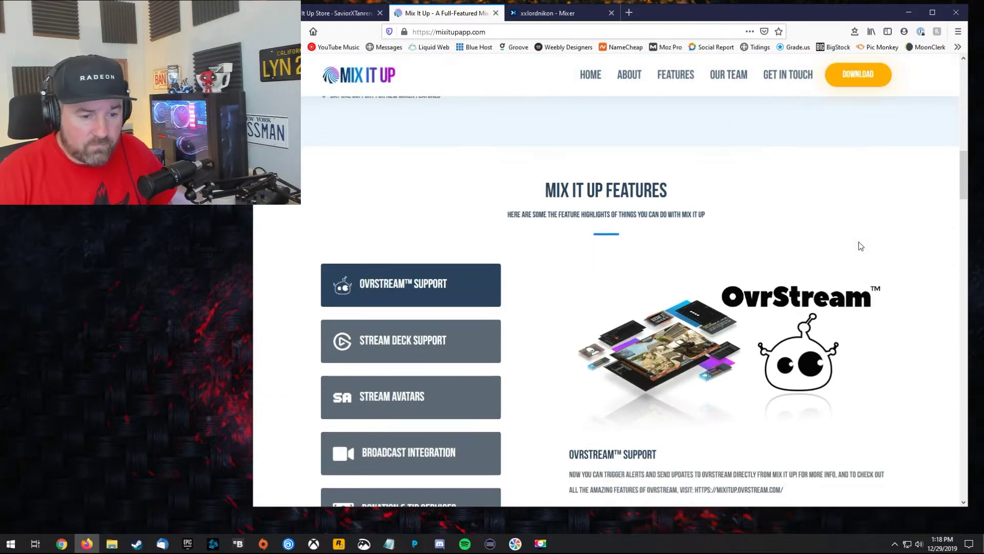
scroll(830, 118, up, 12)
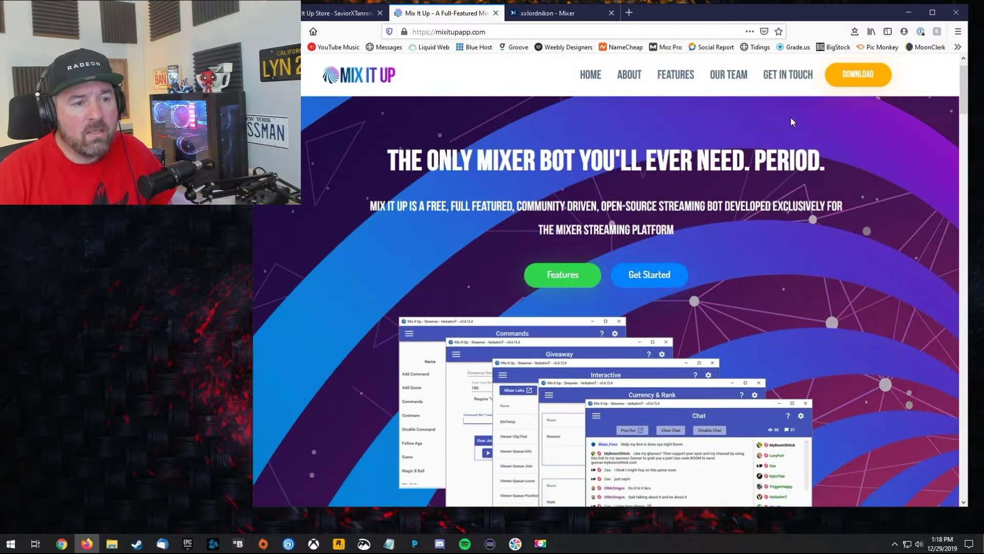
scroll(790, 122, up, 1)
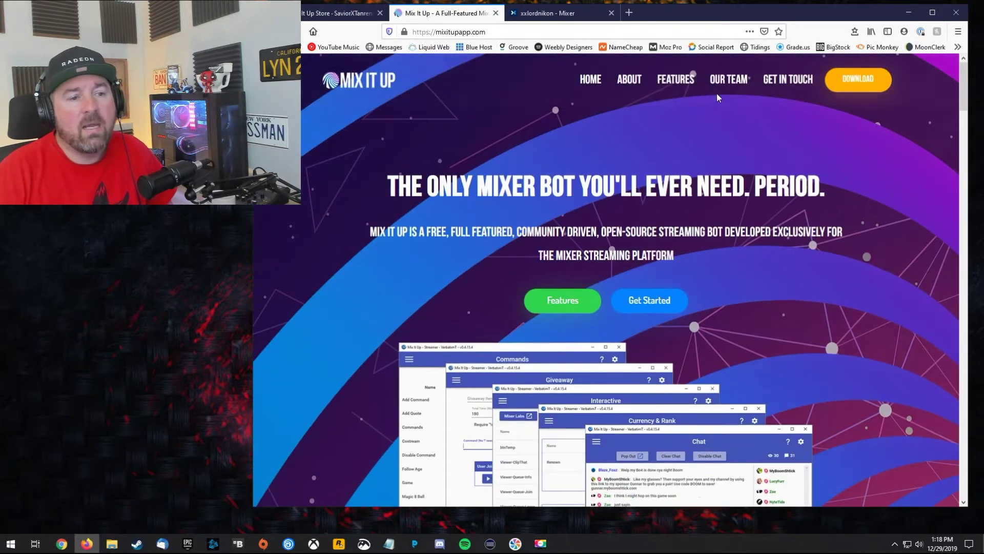
click(908, 13)
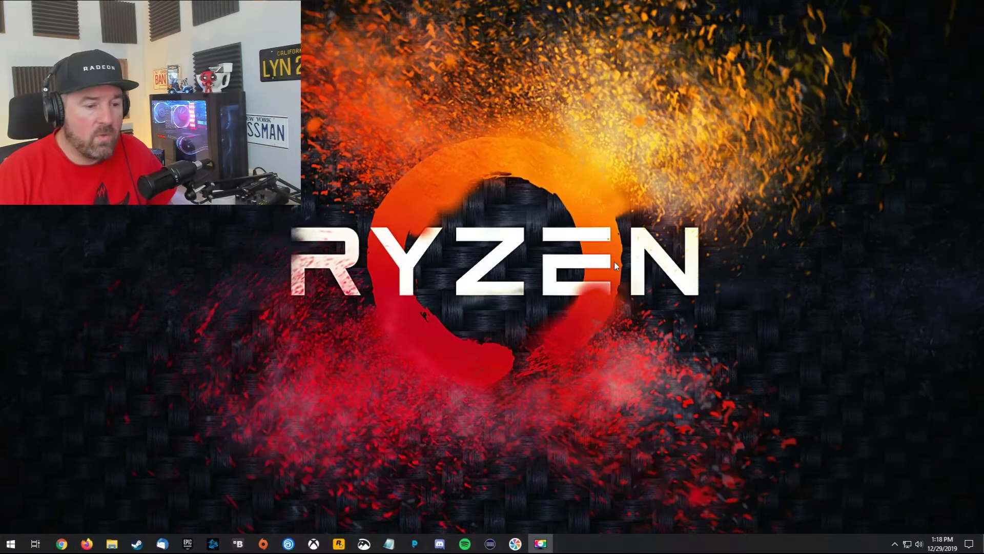
Launch Mix It Up, log in with the selected streamer account and move its main window clear of the webcam area
click(10, 543)
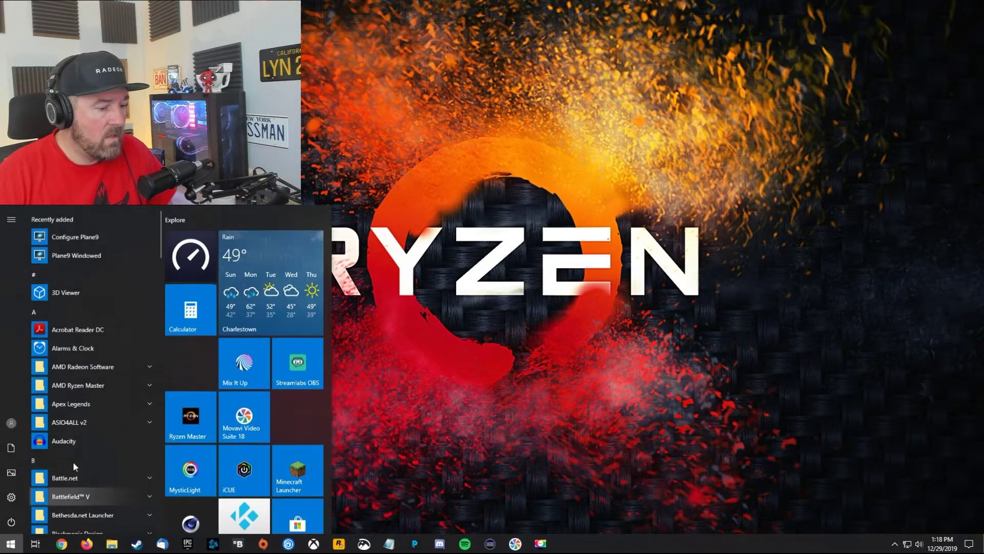
right_click(243, 376)
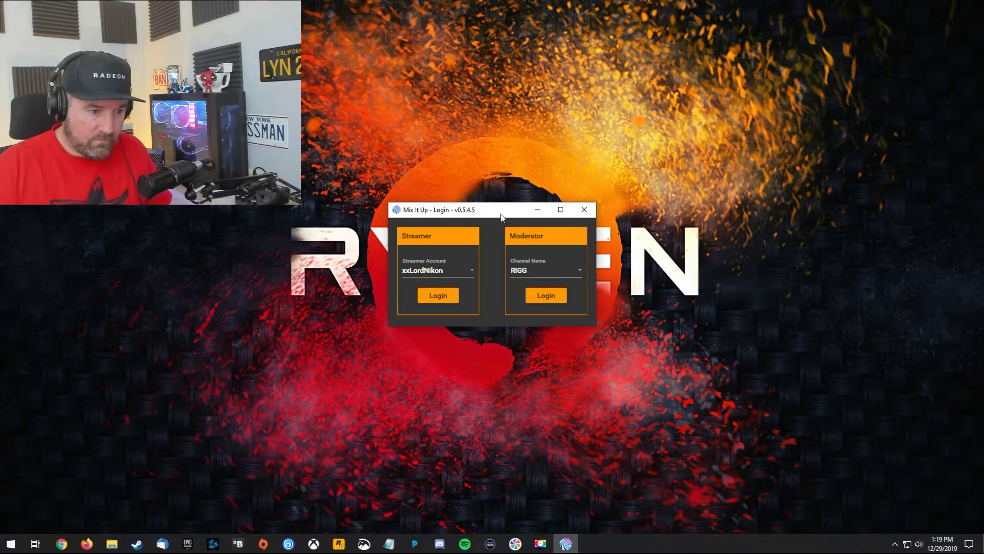
drag(501, 214, 515, 208)
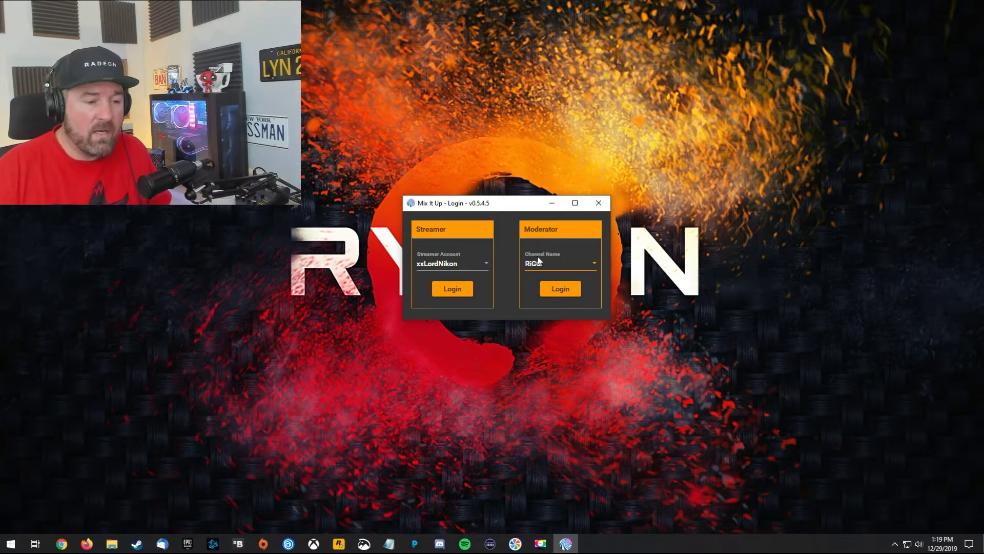
drag(517, 209, 512, 215)
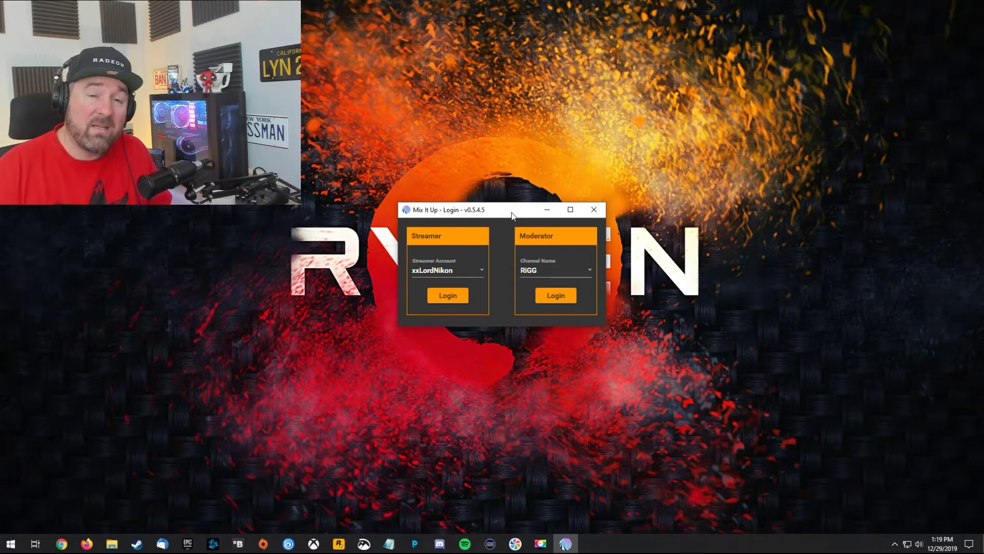
click(453, 296)
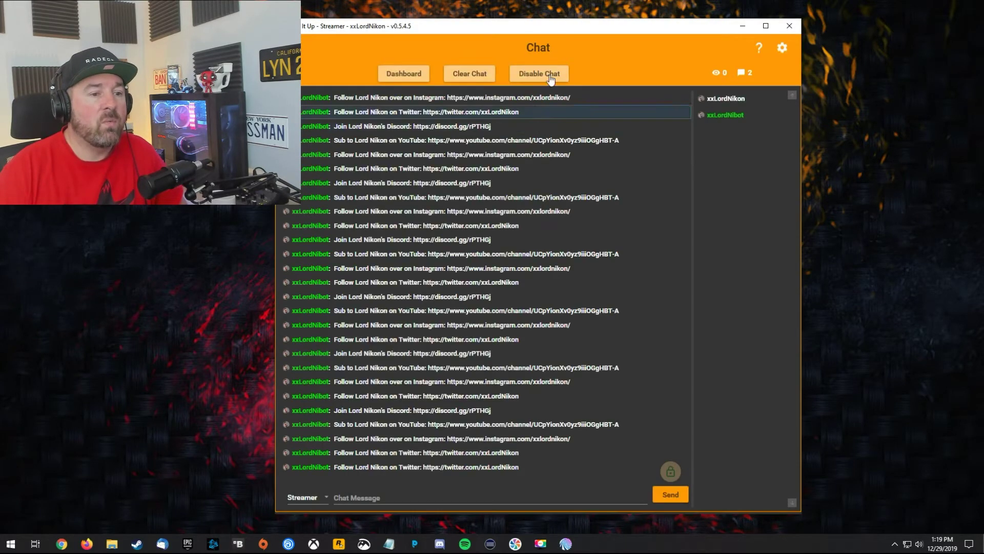
drag(557, 26, 668, 25)
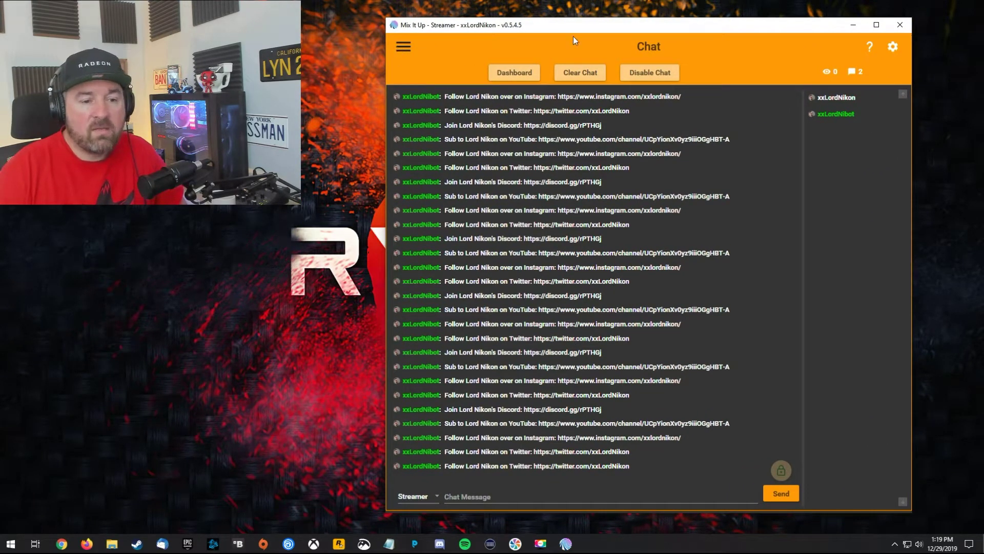
Open the Services page and review the Mixer Bot Account connection details
click(402, 47)
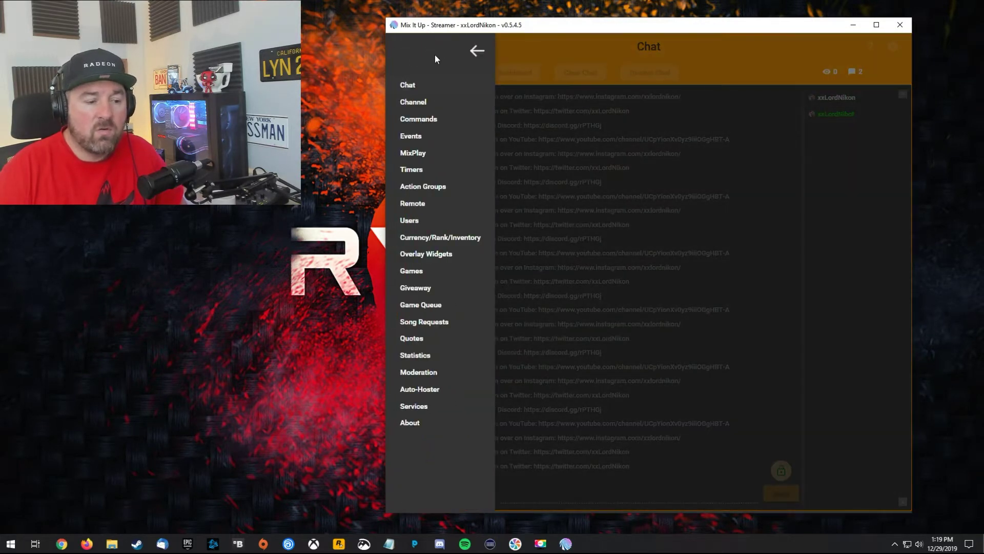
click(417, 405)
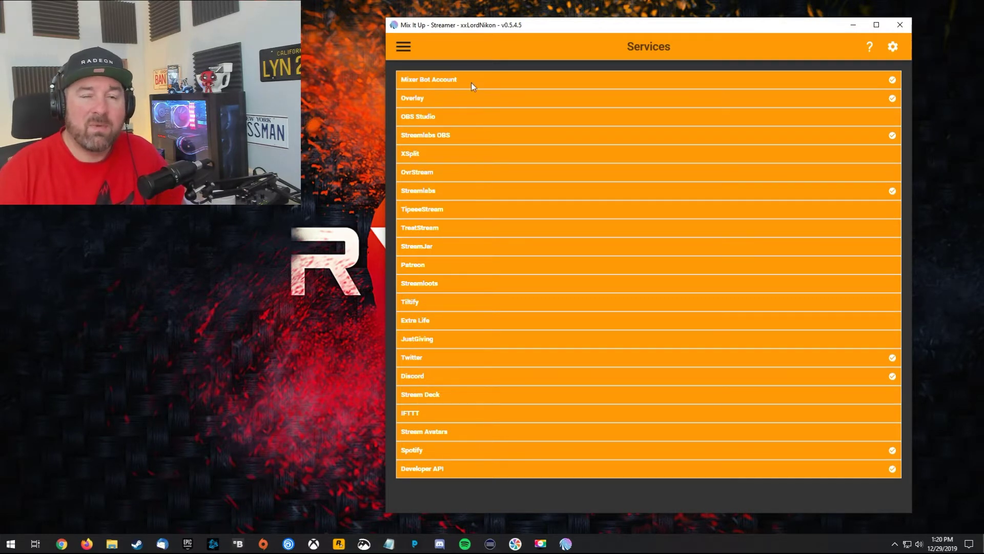
click(553, 82)
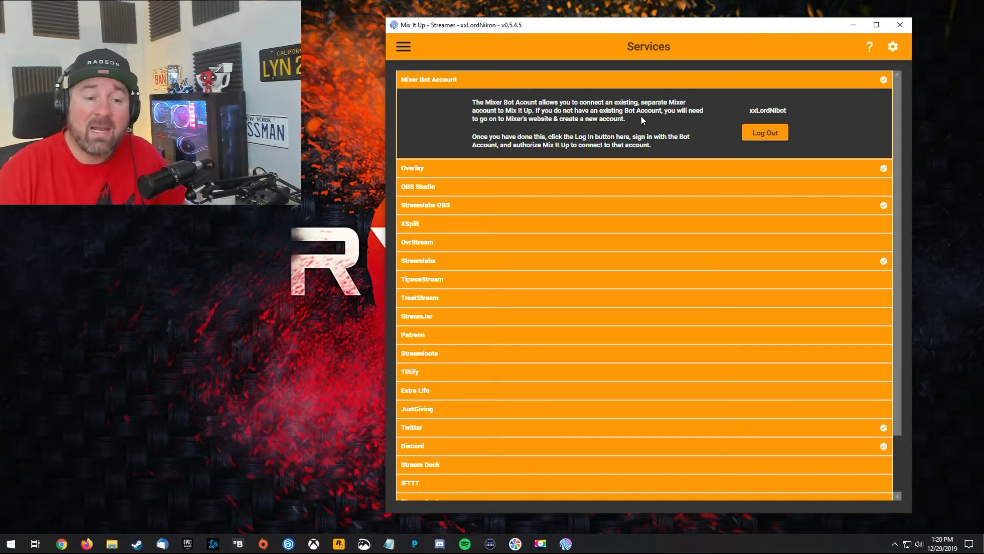
click(616, 81)
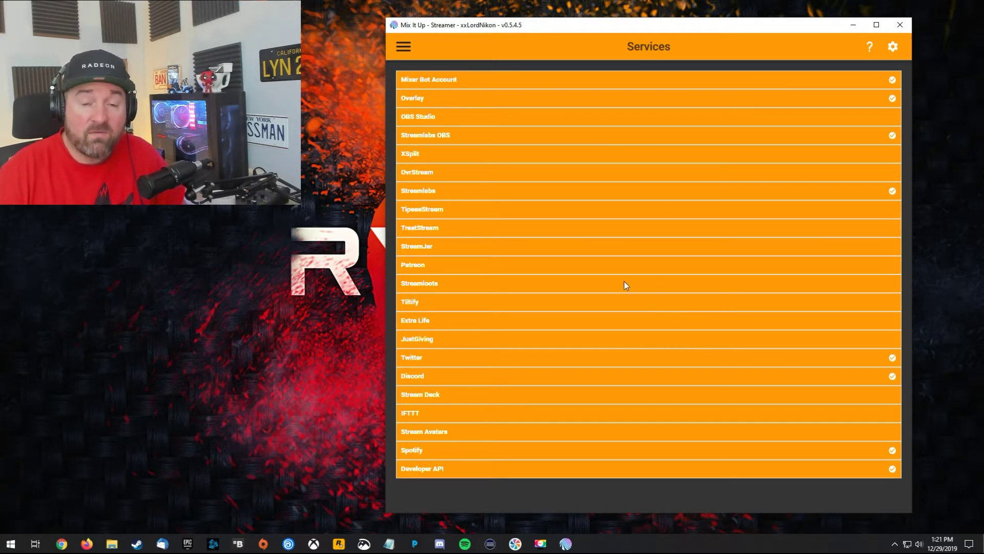
Review the connection details of the Streamlabs OBS, Streamlabs and Developer API services, collapsing each one
click(452, 136)
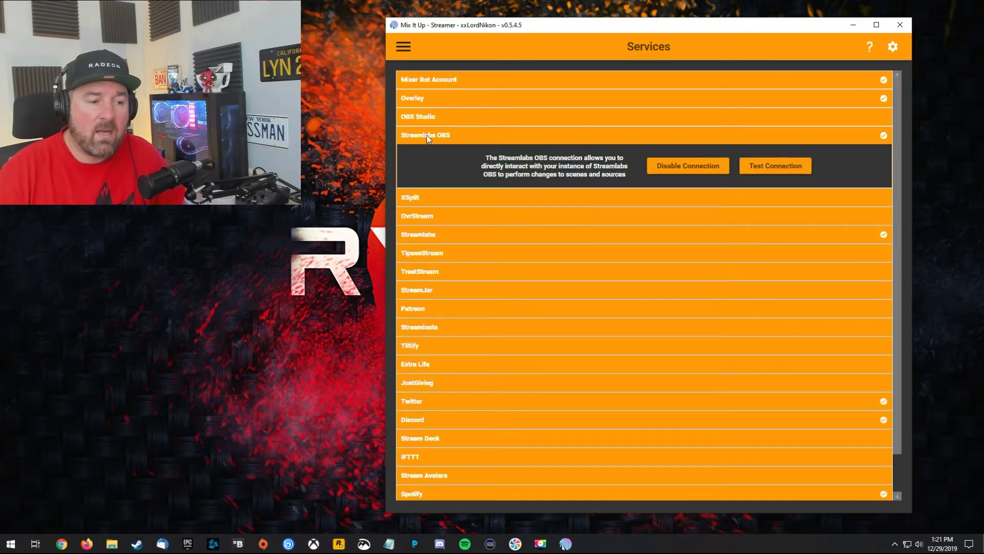
click(486, 136)
click(480, 186)
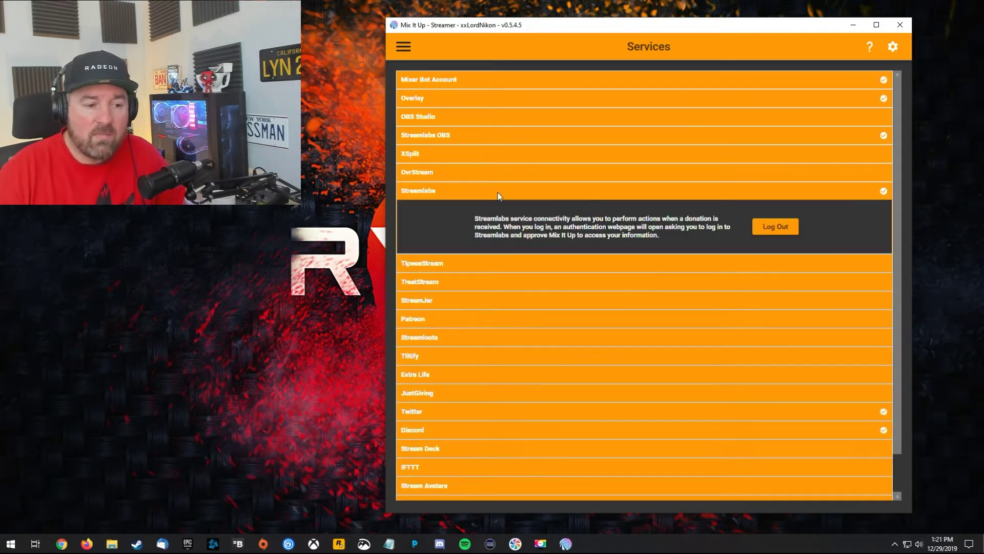
click(576, 190)
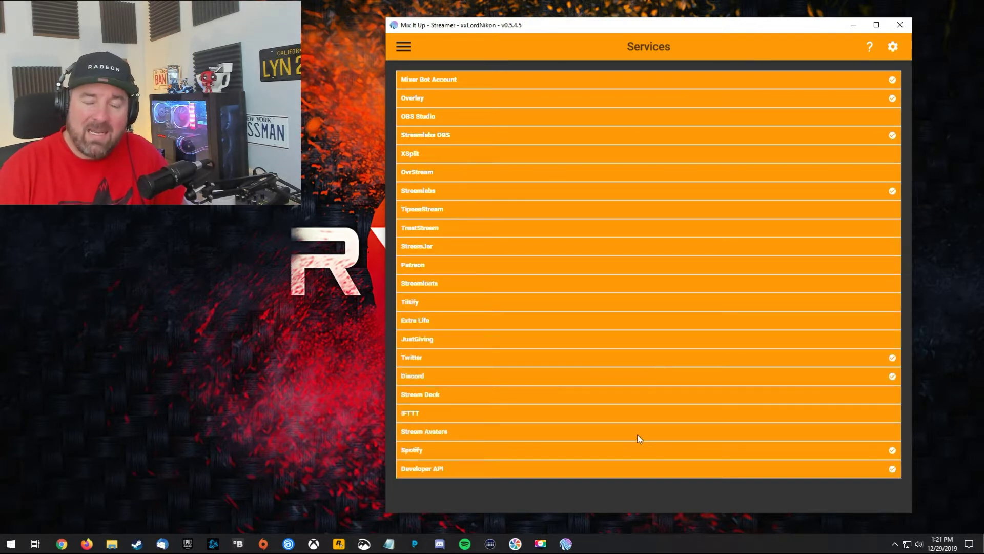
click(544, 470)
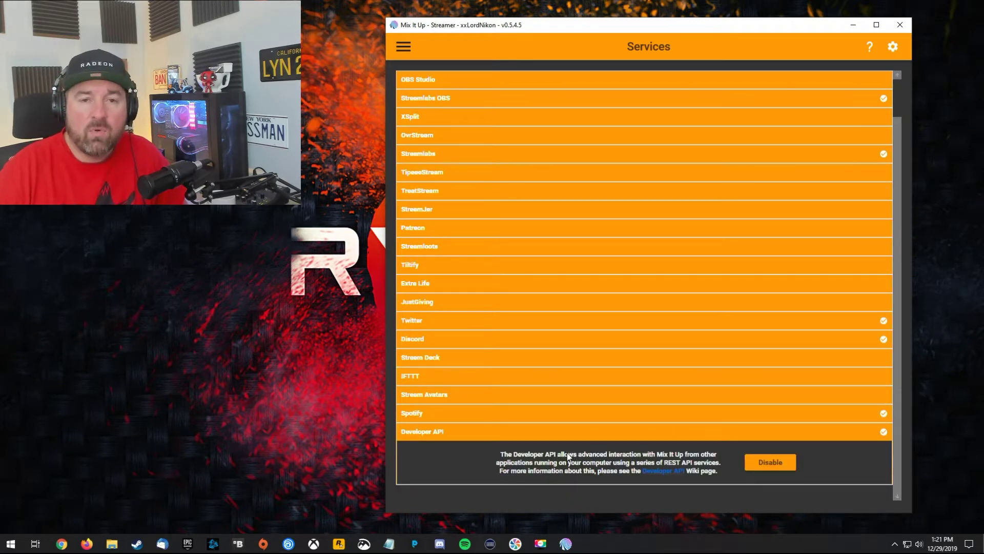
click(545, 432)
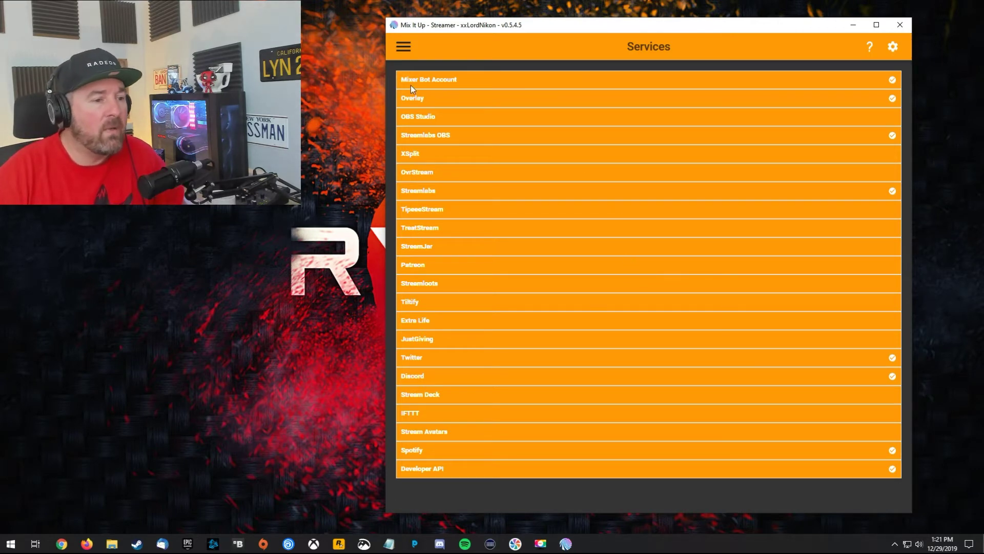
Return to the Chat page and open its Dashboard in a separate window placed over the chat
click(400, 49)
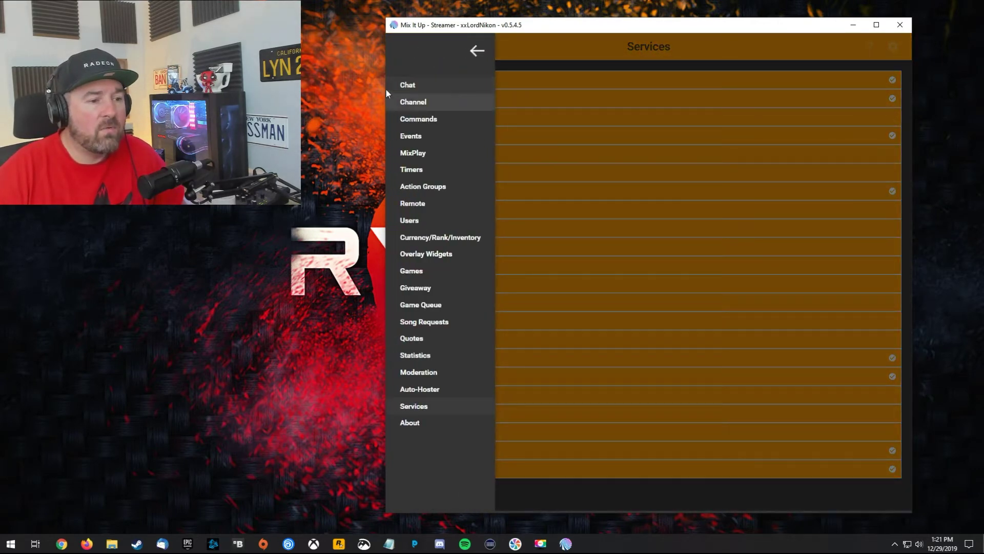
click(421, 85)
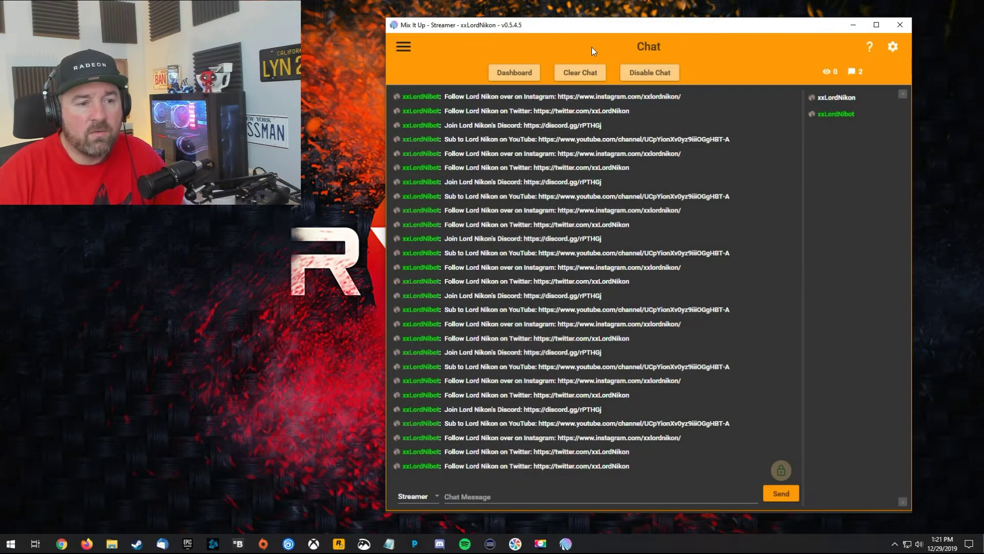
click(404, 47)
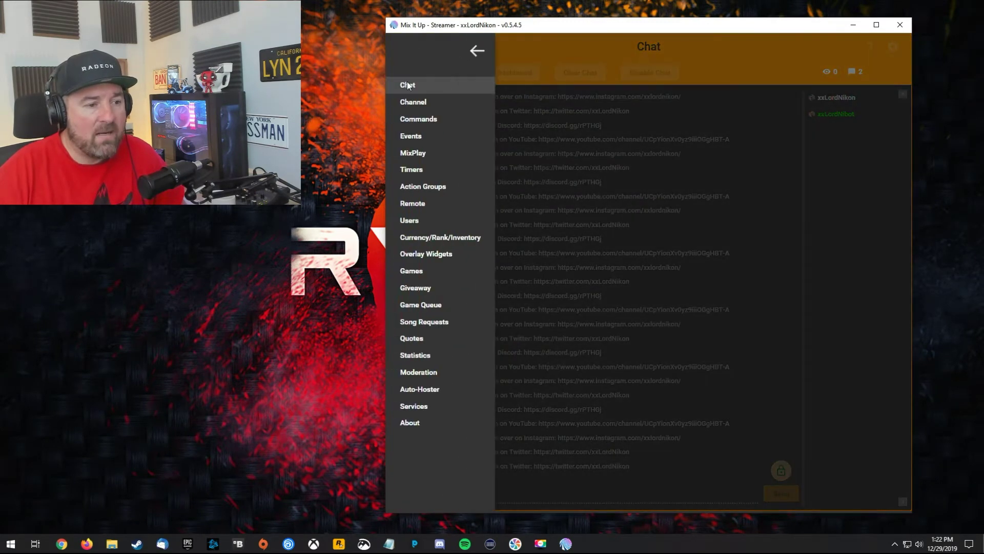
click(408, 81)
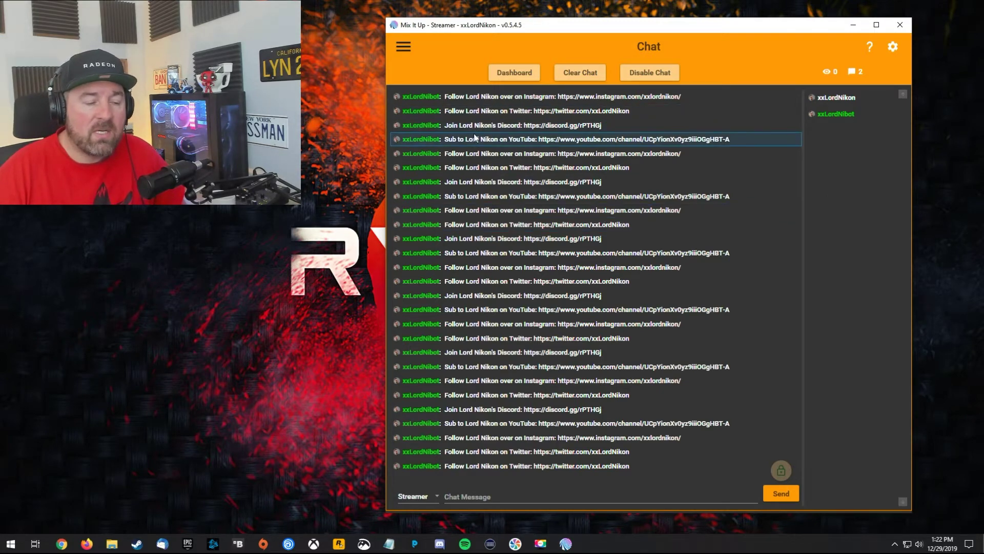
click(476, 495)
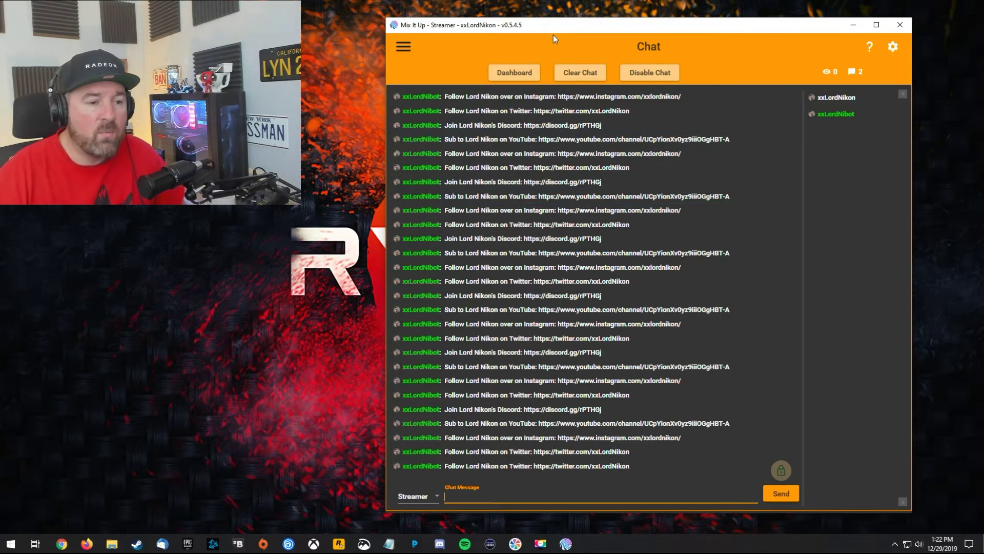
drag(564, 23, 546, 23)
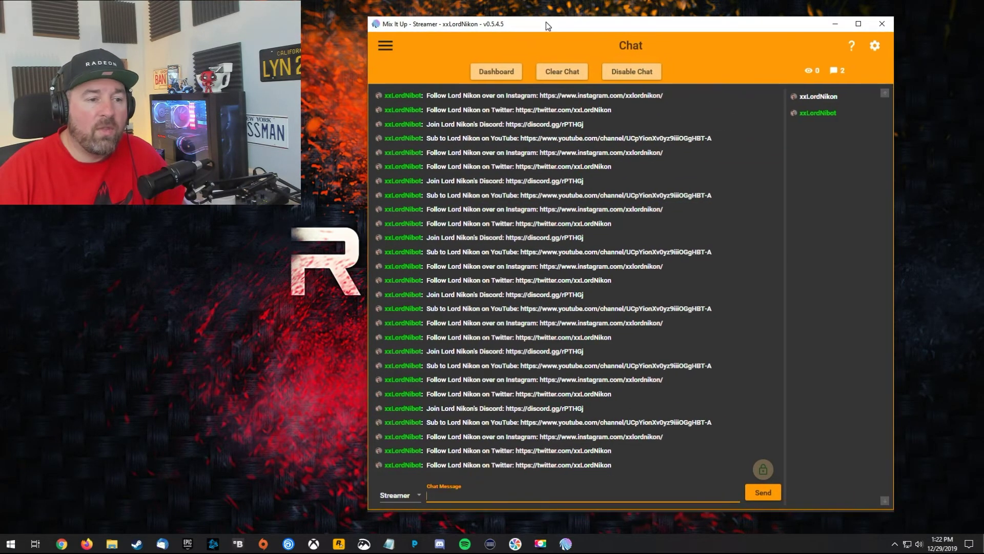
click(487, 76)
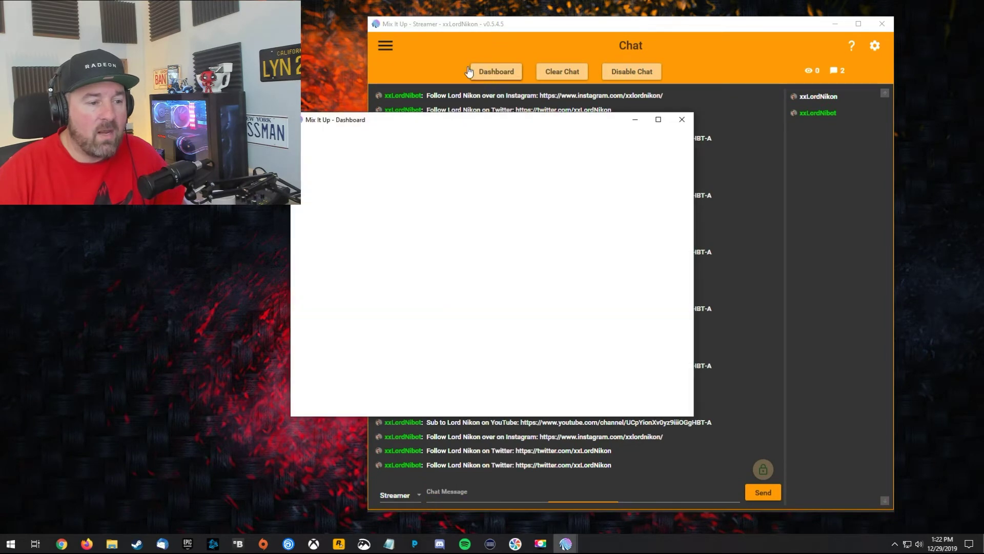
drag(459, 116, 541, 112)
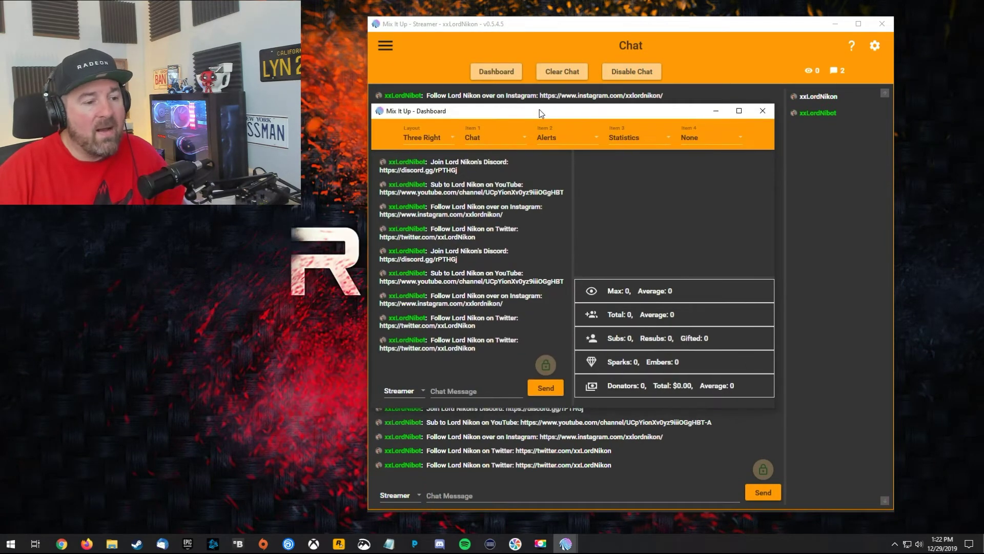
Try the Four layout on the dashboard and restore the Three Right layout
click(419, 137)
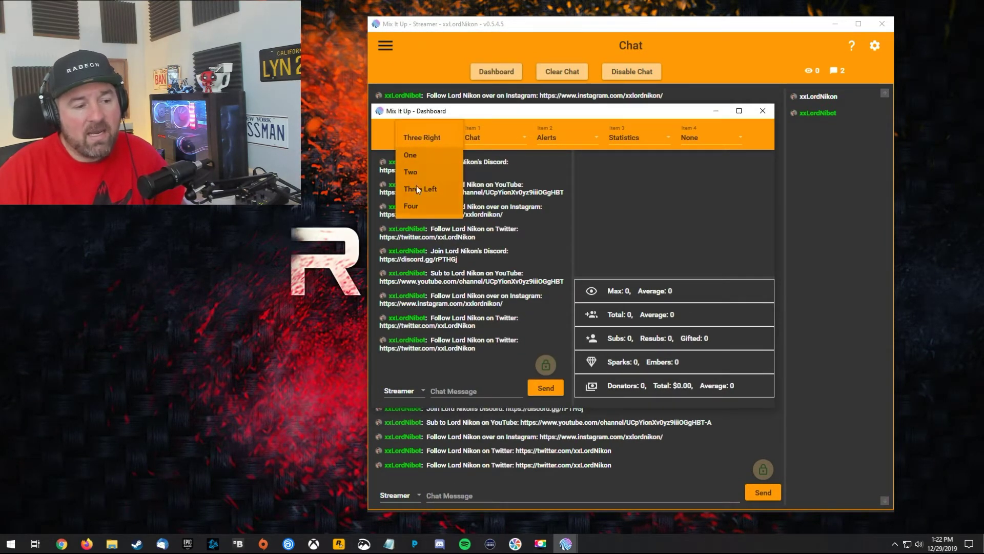
click(420, 138)
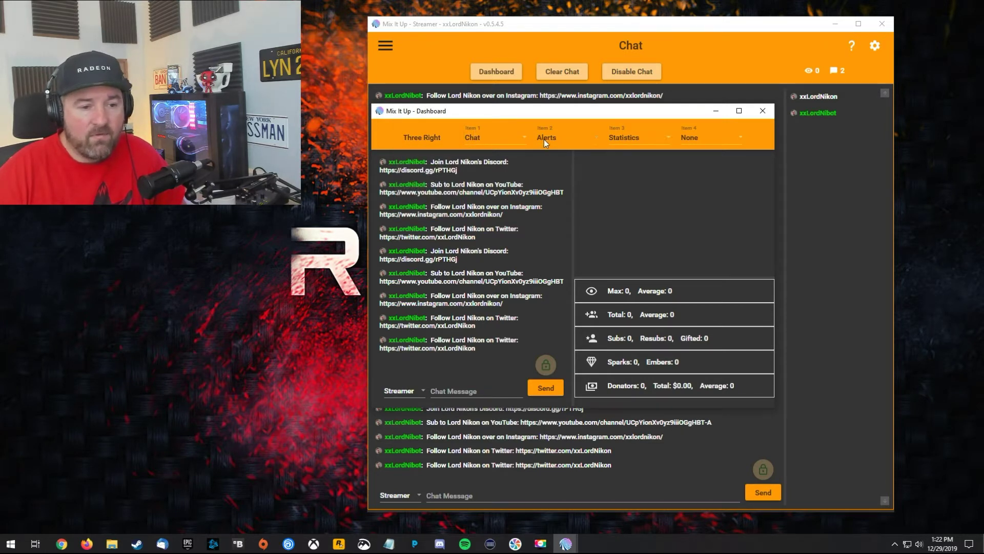
click(420, 137)
click(422, 206)
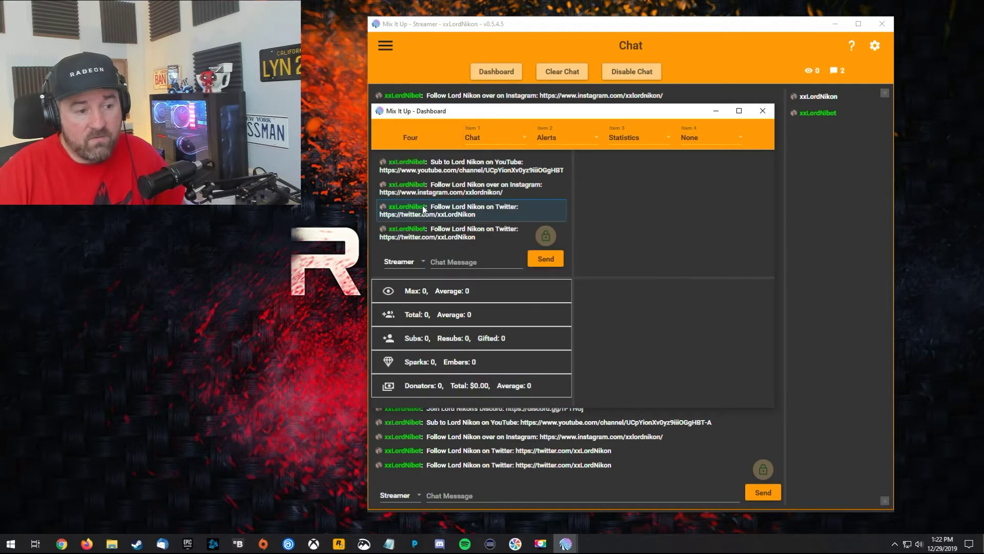
click(417, 141)
click(422, 189)
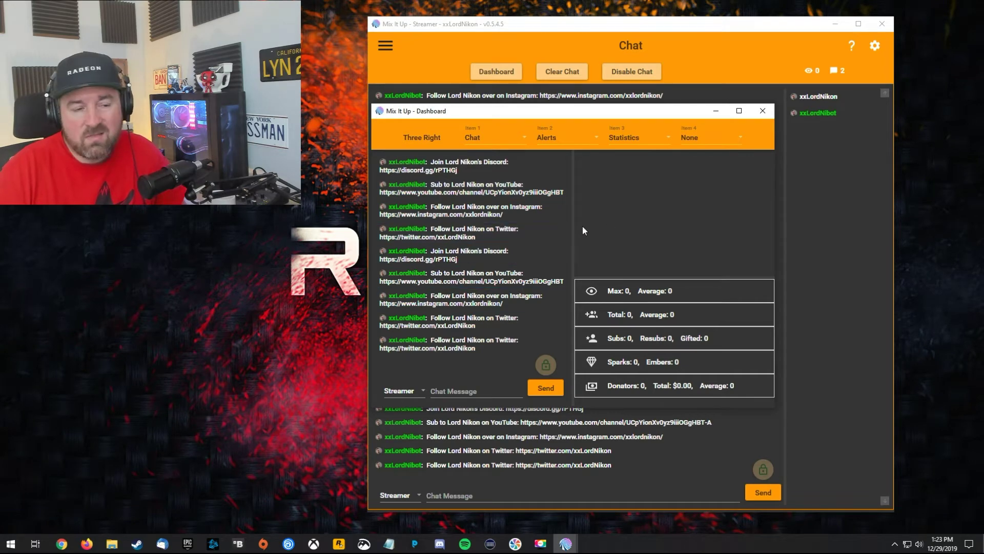
Show the dashboard on its own with the main window minimized, restore the main Chat window and close the dashboard
click(834, 24)
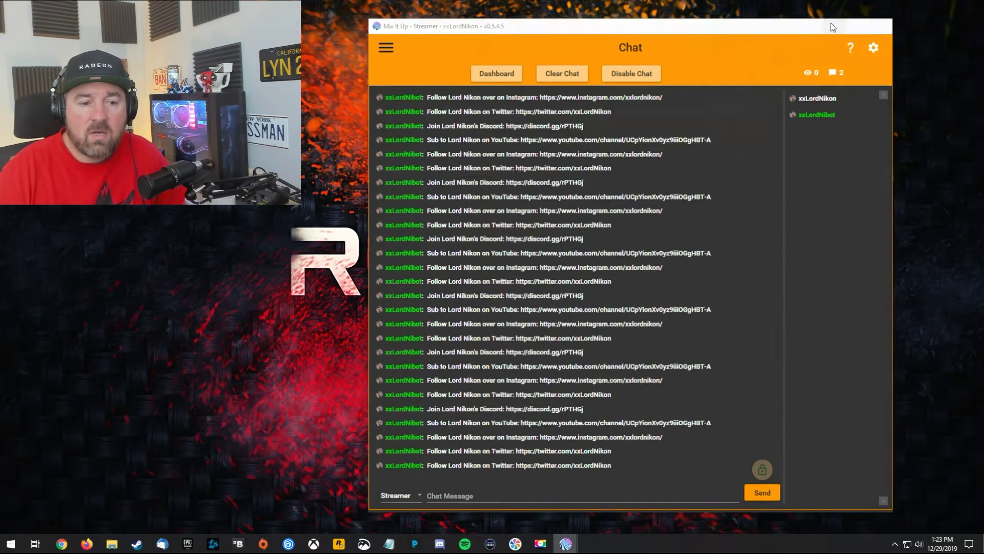
drag(638, 110, 707, 45)
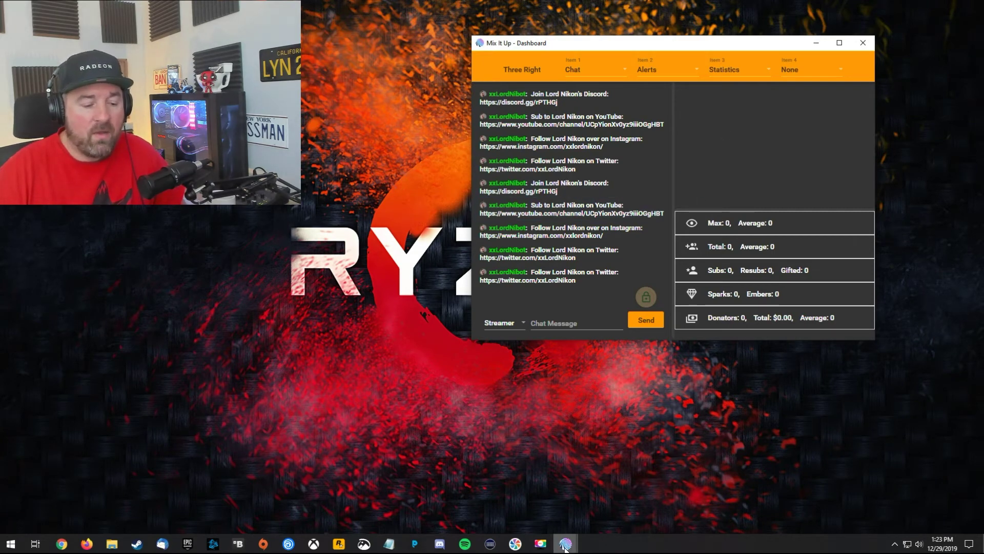
mouse_move(566, 544)
click(534, 503)
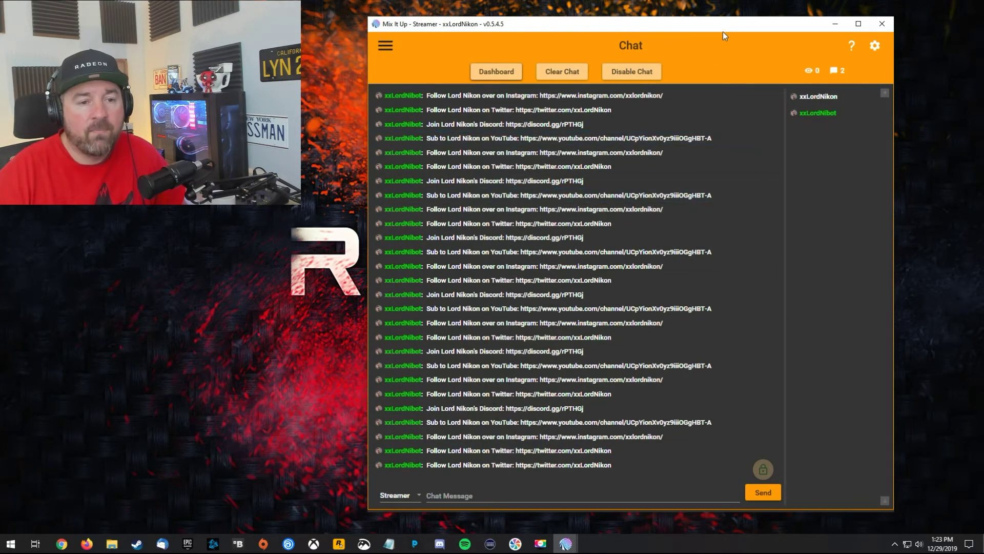
drag(718, 26, 614, 19)
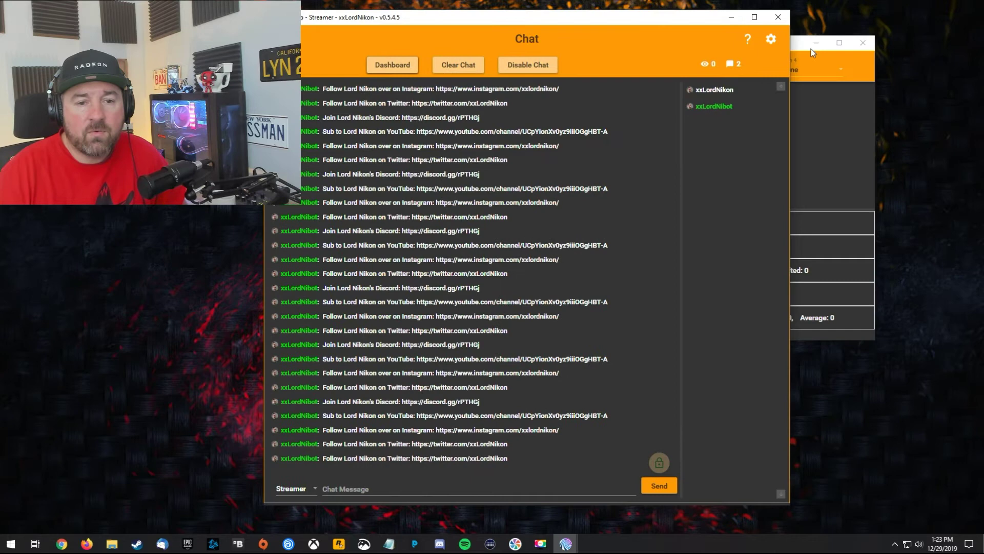
click(863, 42)
drag(611, 19, 712, 22)
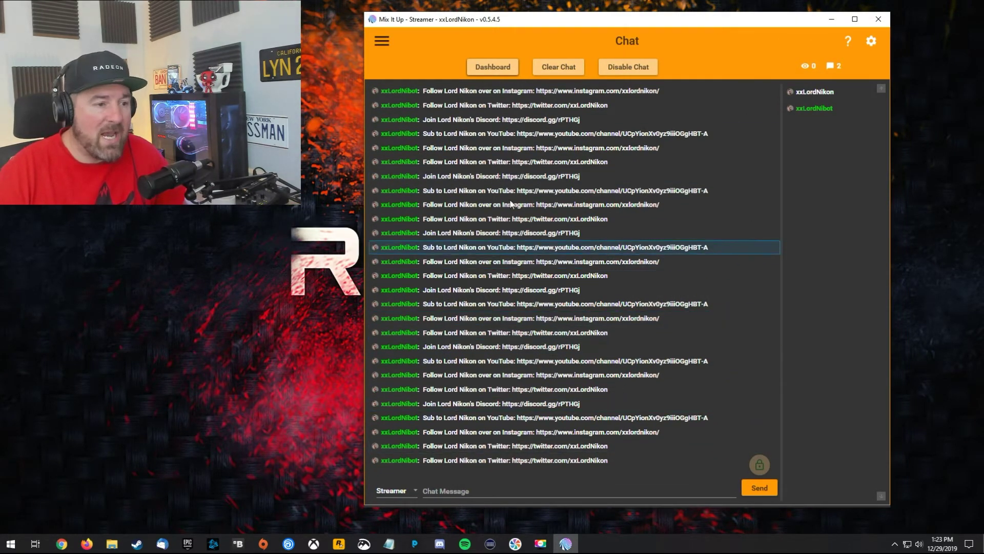
Open the Channel page and review the stream title, game name and age rating in Channel Info
click(382, 41)
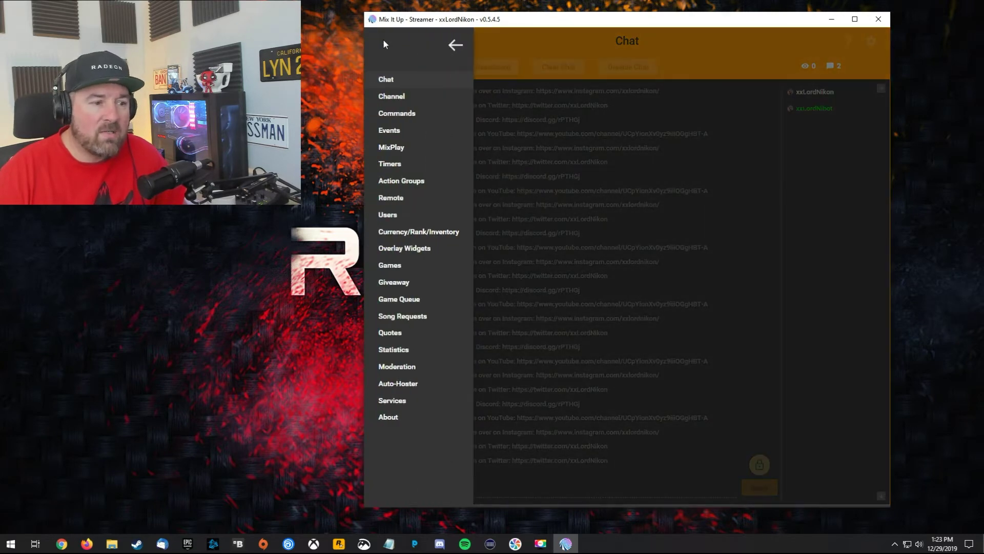
click(391, 96)
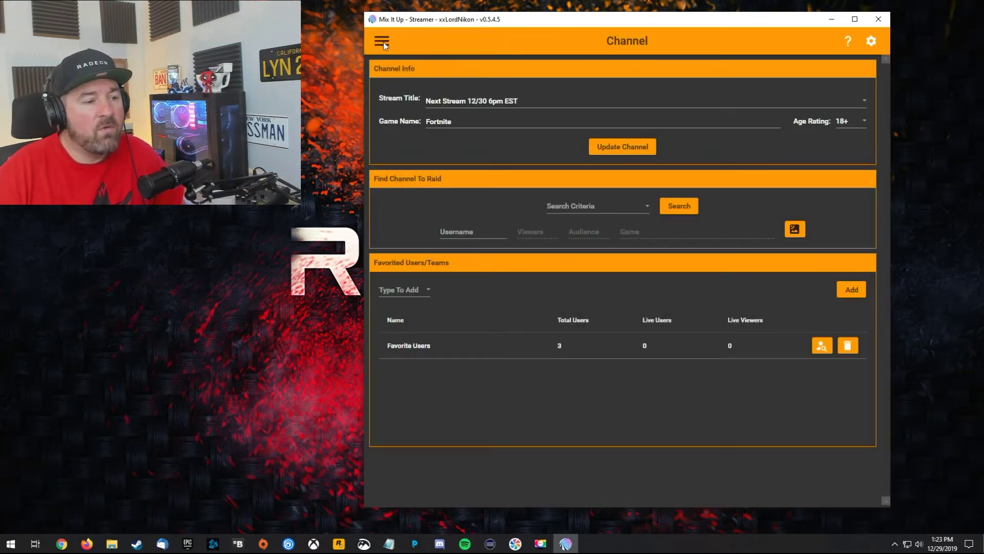
click(381, 41)
click(388, 99)
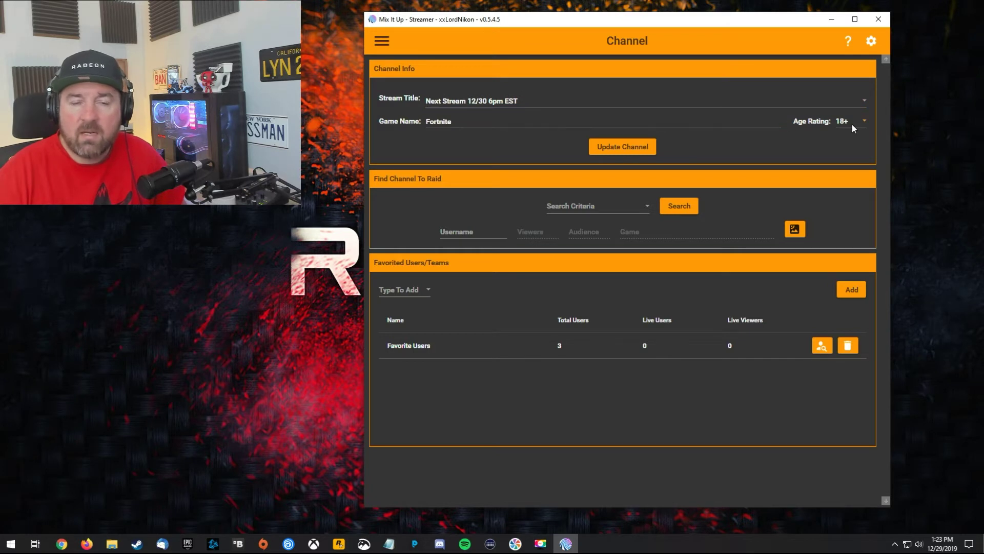
click(622, 149)
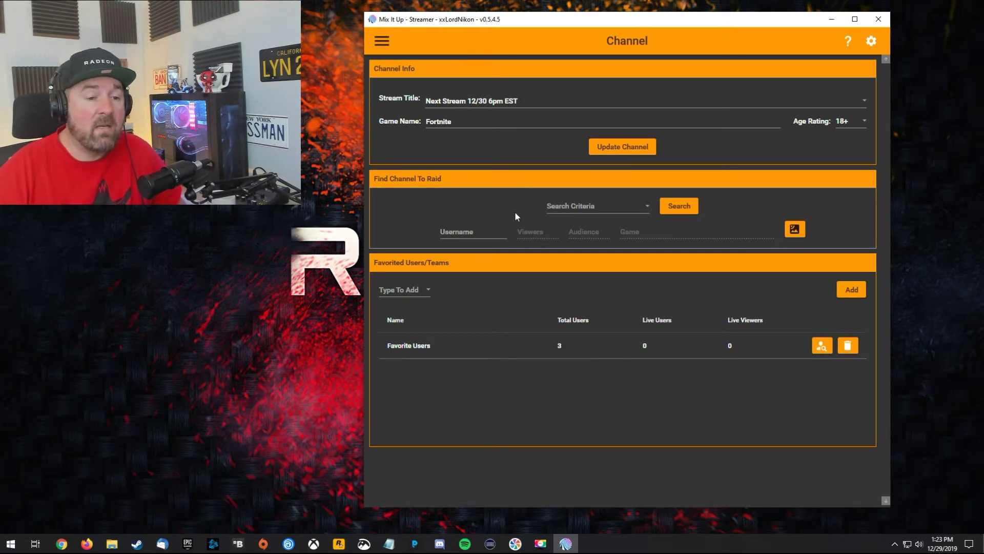
Examine the search criteria and the username field available for finding a channel to raid
click(590, 206)
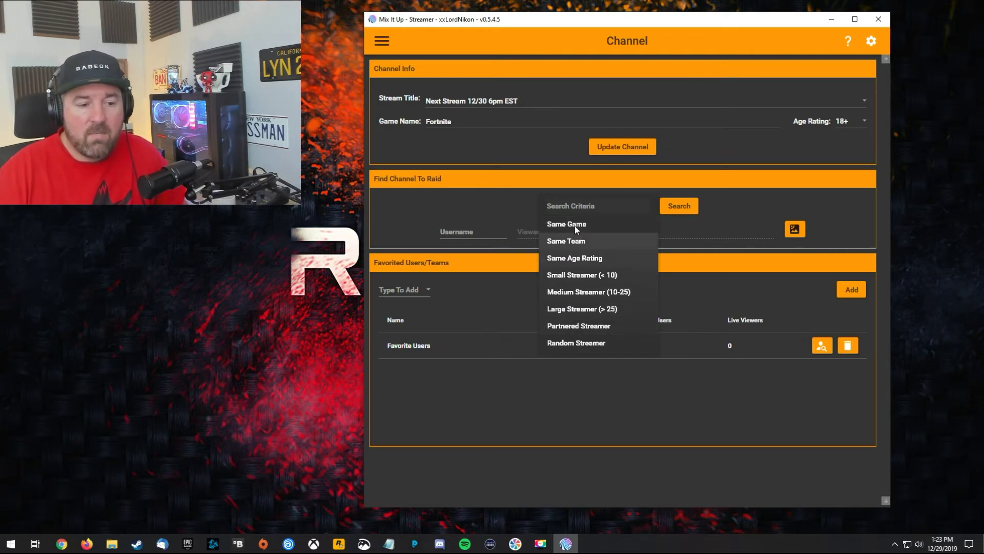
click(450, 203)
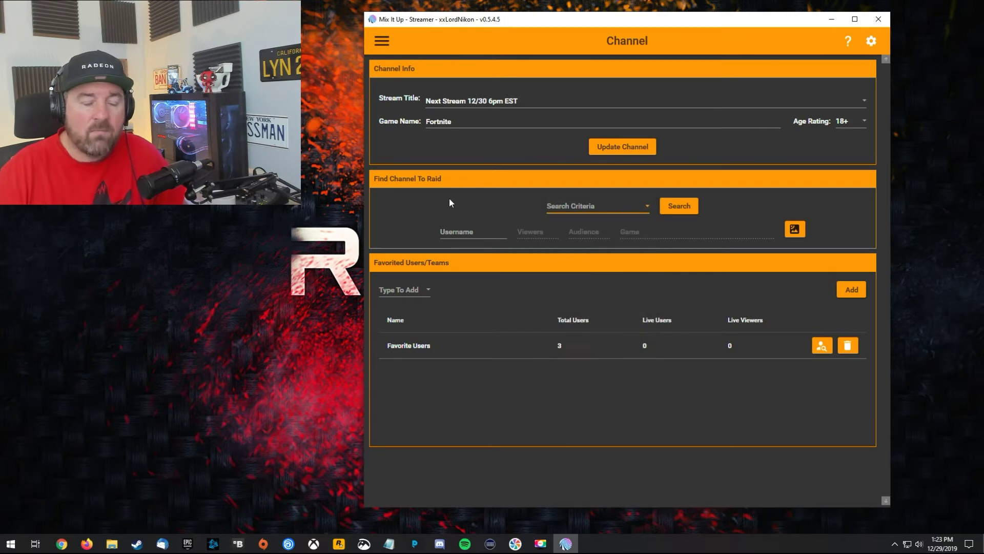
click(452, 231)
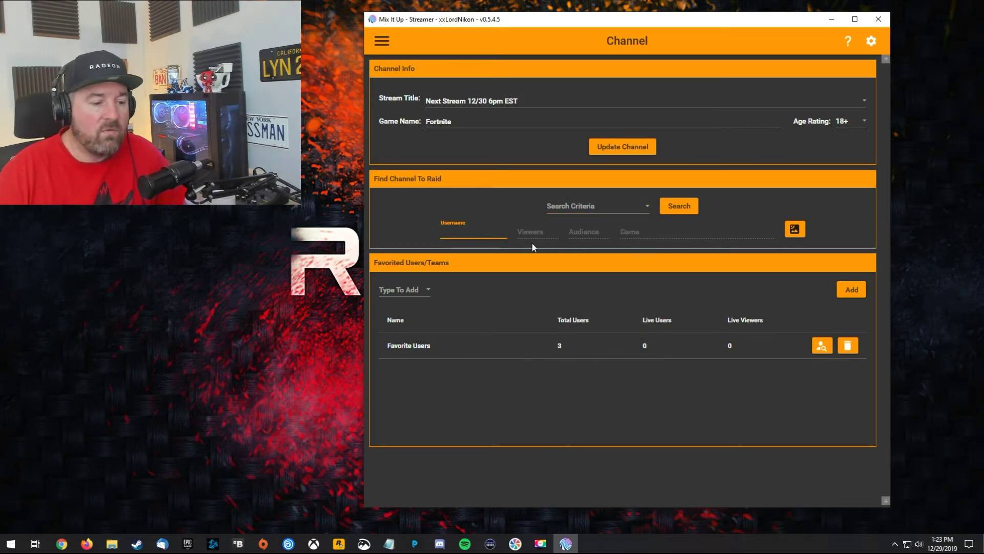
click(795, 232)
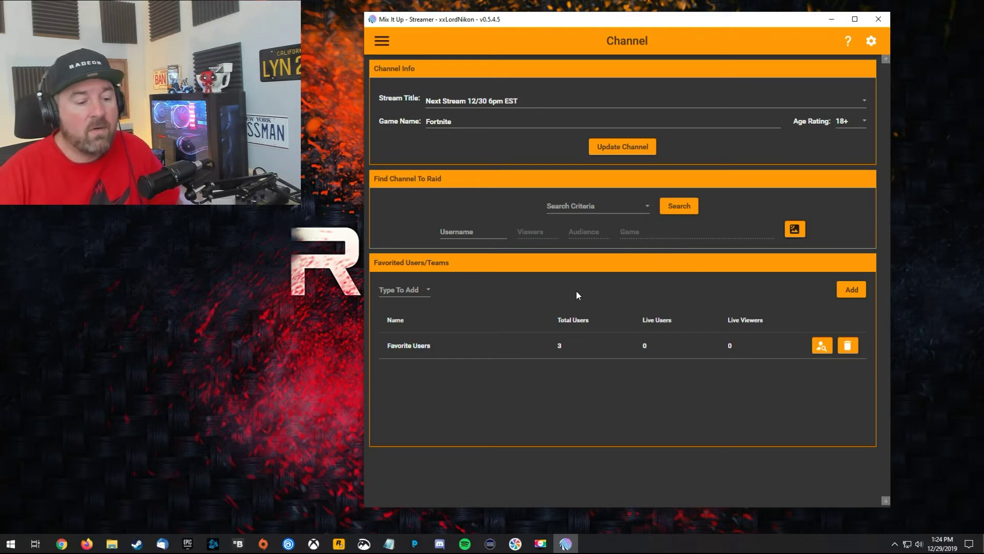
View the members of the Favorite Users group and close the list
click(512, 345)
click(469, 347)
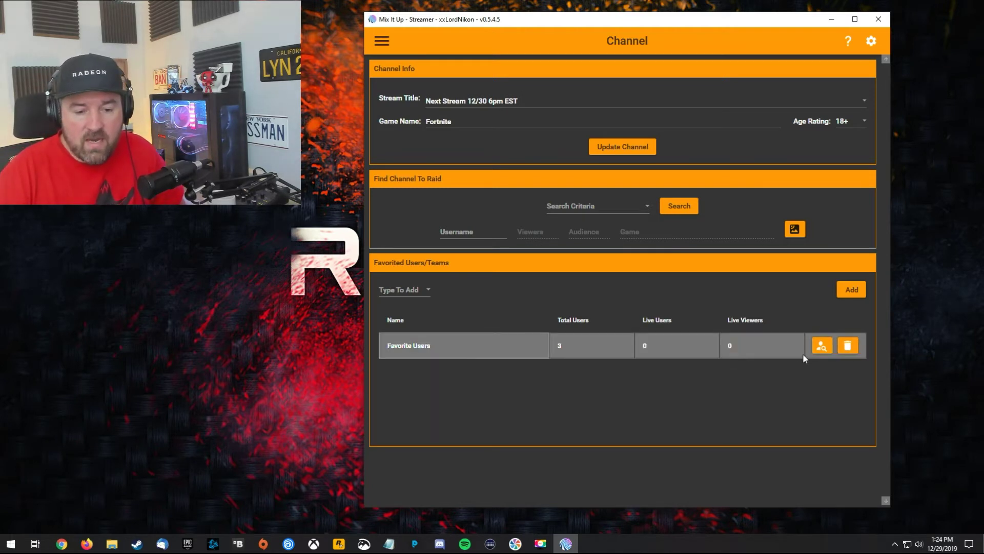
click(821, 346)
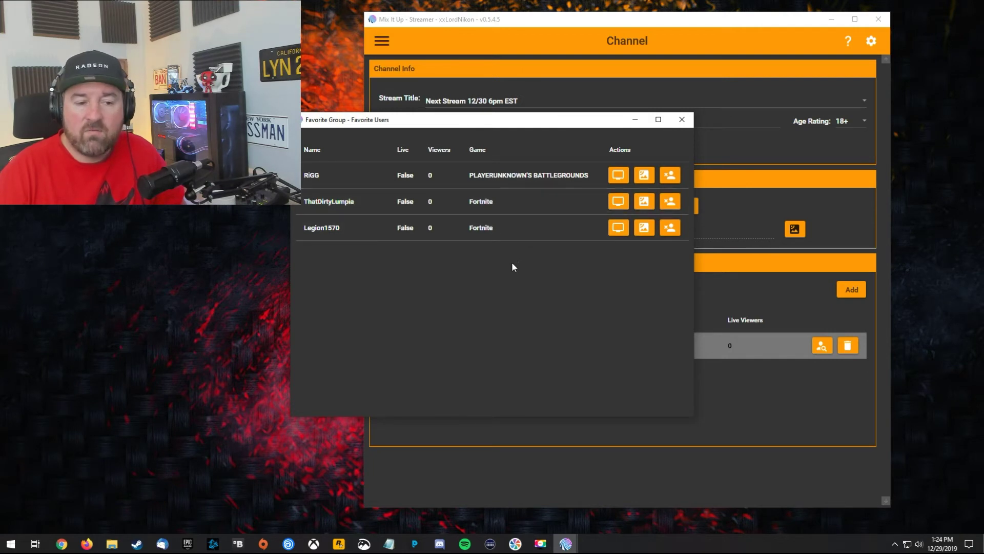
click(681, 123)
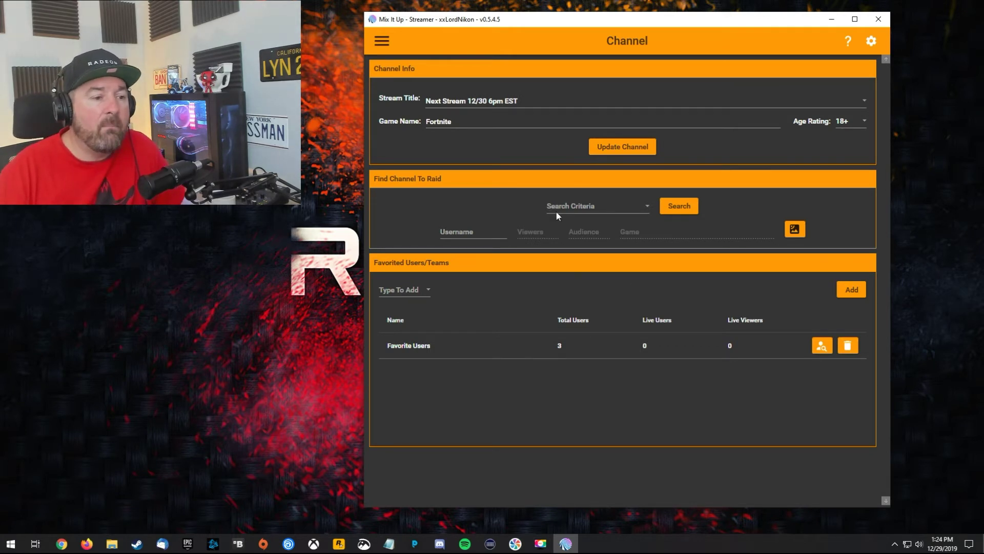
drag(623, 19, 602, 17)
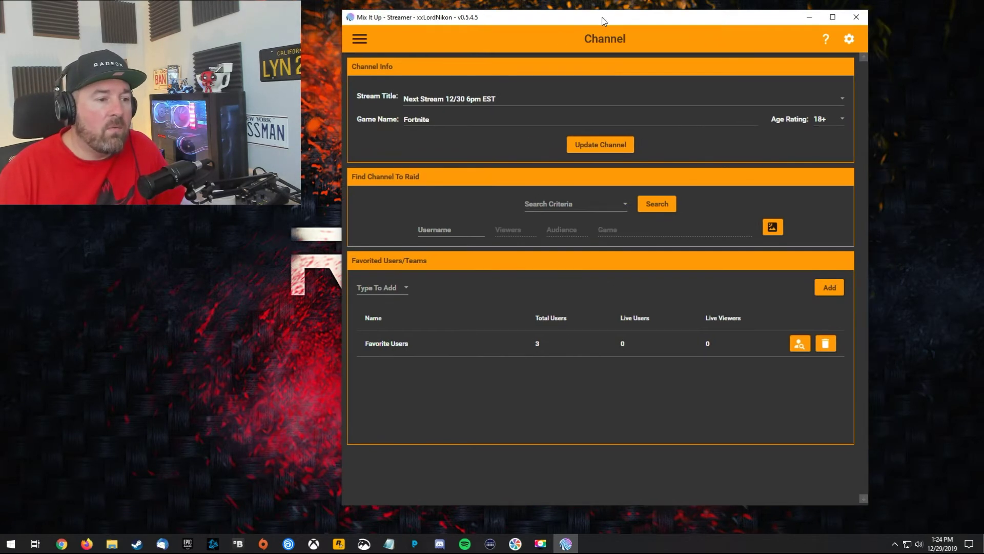
click(365, 40)
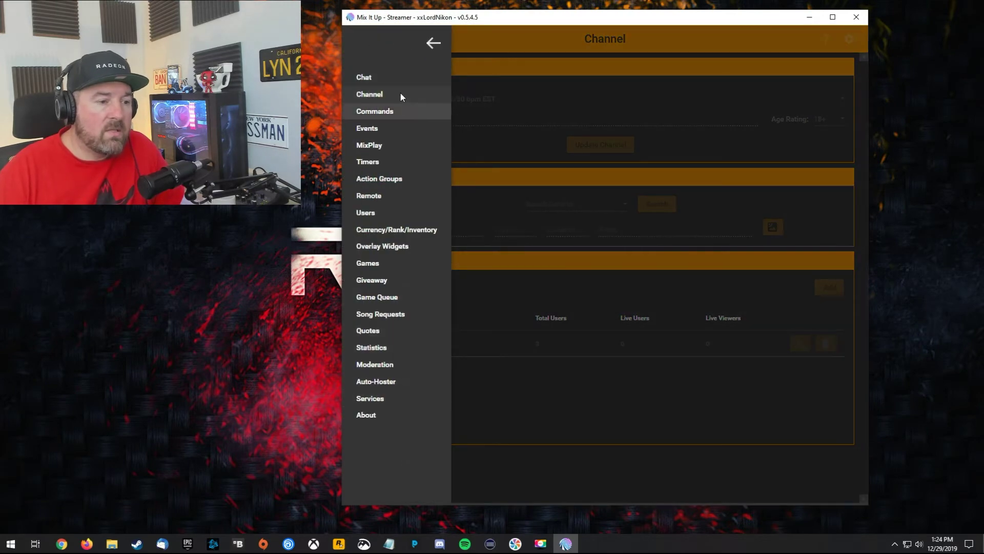
click(433, 42)
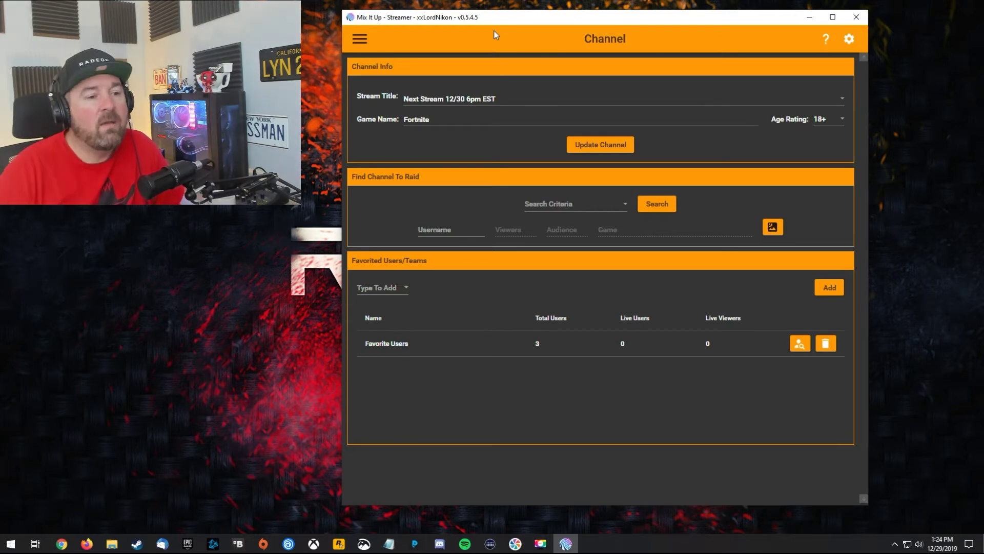
drag(512, 21, 496, 24)
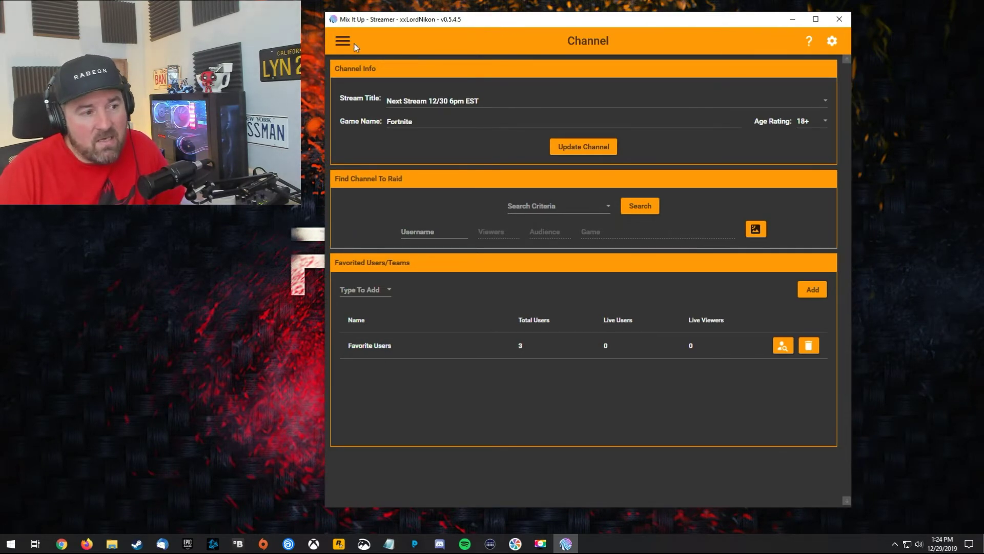
click(341, 42)
click(415, 45)
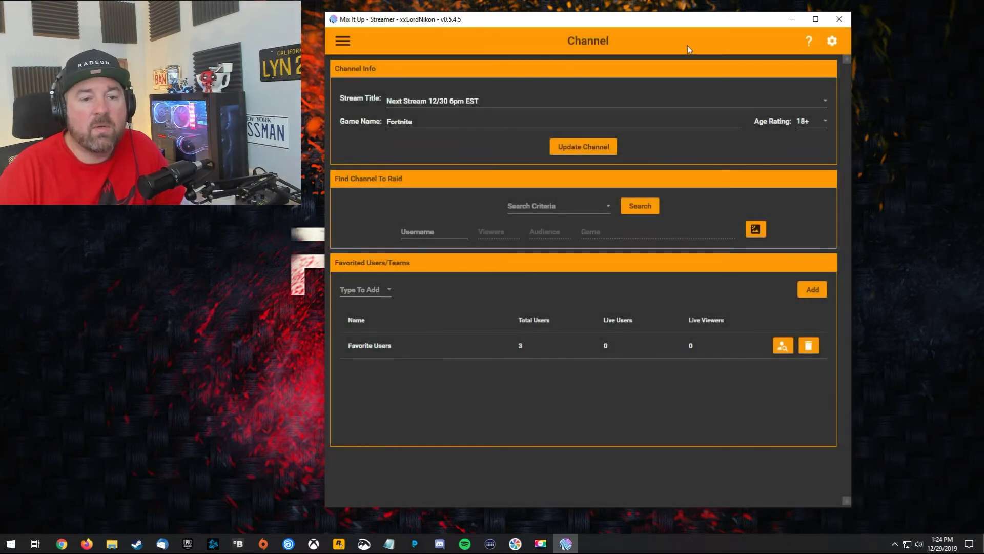
Open the Settings and review the General, Themes & Colors and Notifications options
click(833, 42)
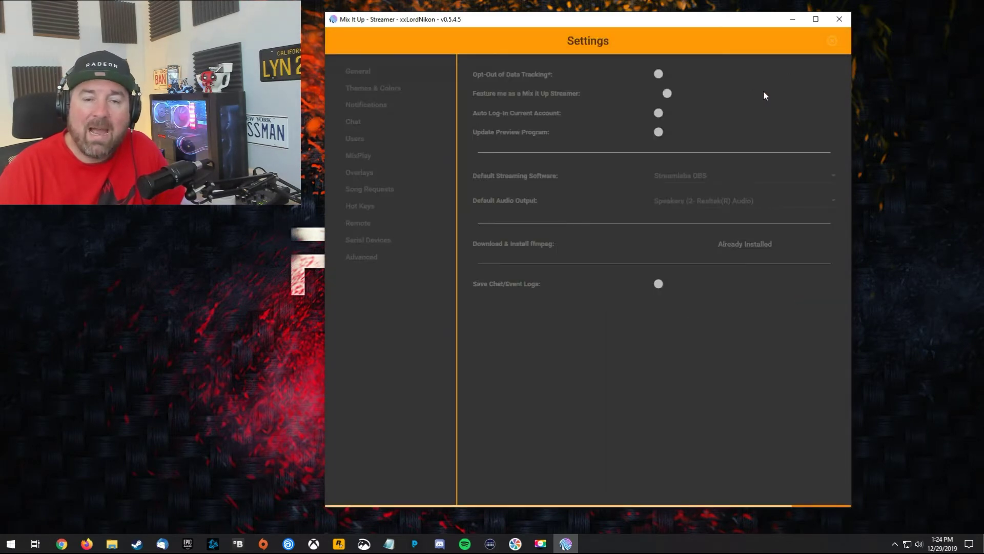
mouse_move(623, 23)
mouse_down()
mouse_move(632, 26)
mouse_move(606, 30)
mouse_up()
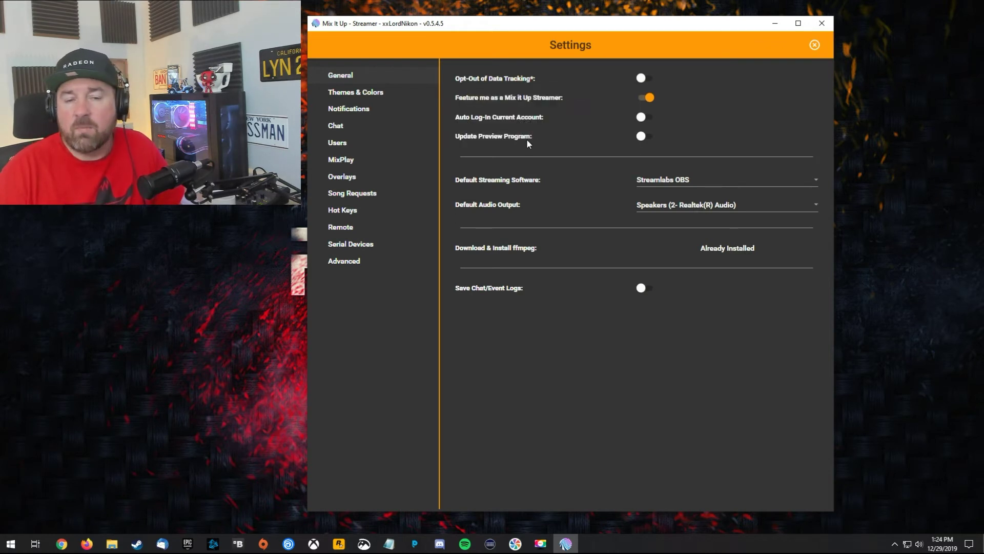
mouse_move(517, 118)
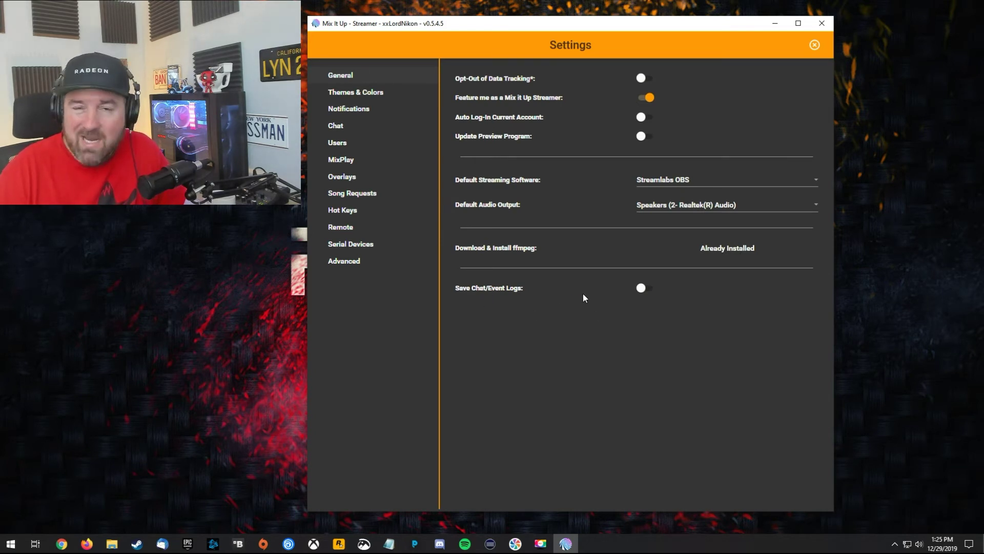
click(376, 95)
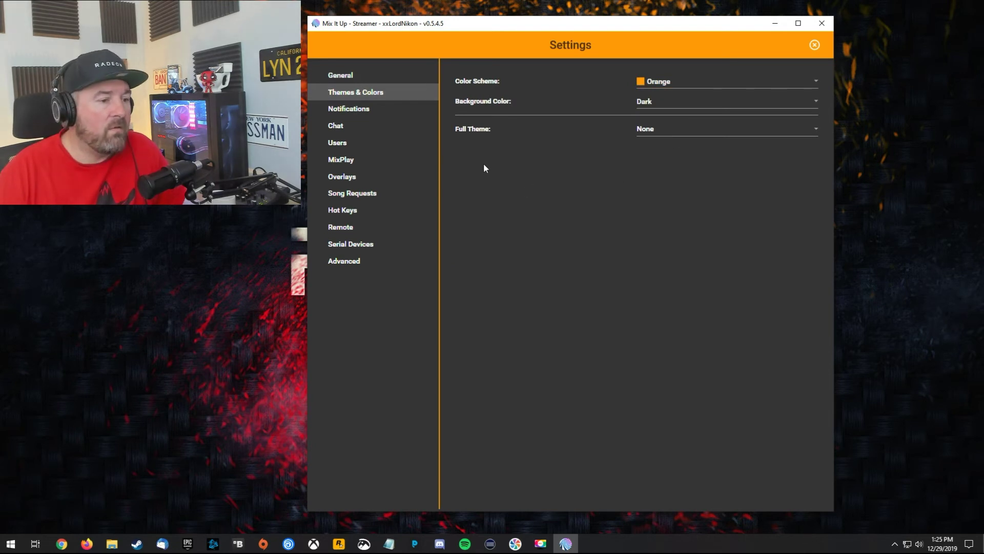
click(365, 110)
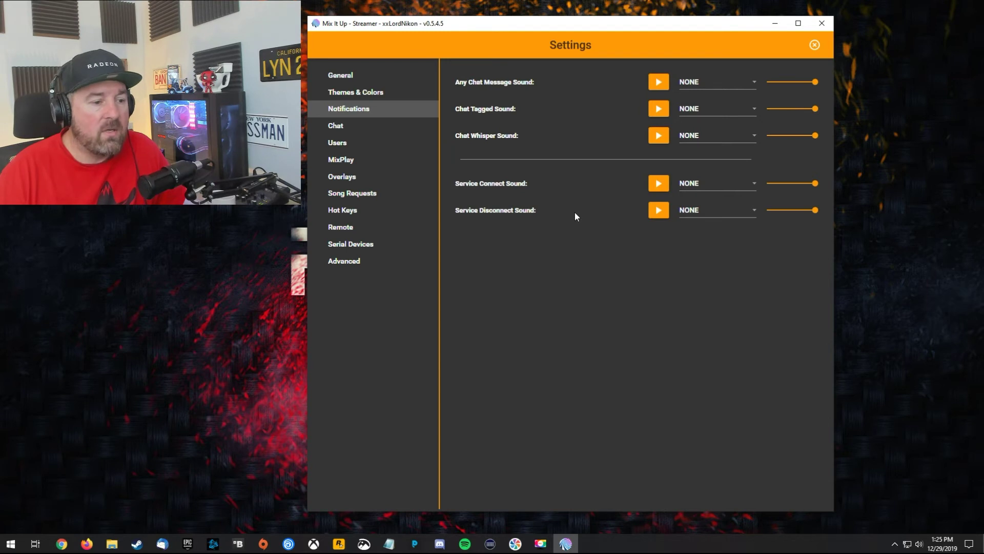
Review the Chat, Users, MixPlay, Overlays and Song Requests settings
click(368, 132)
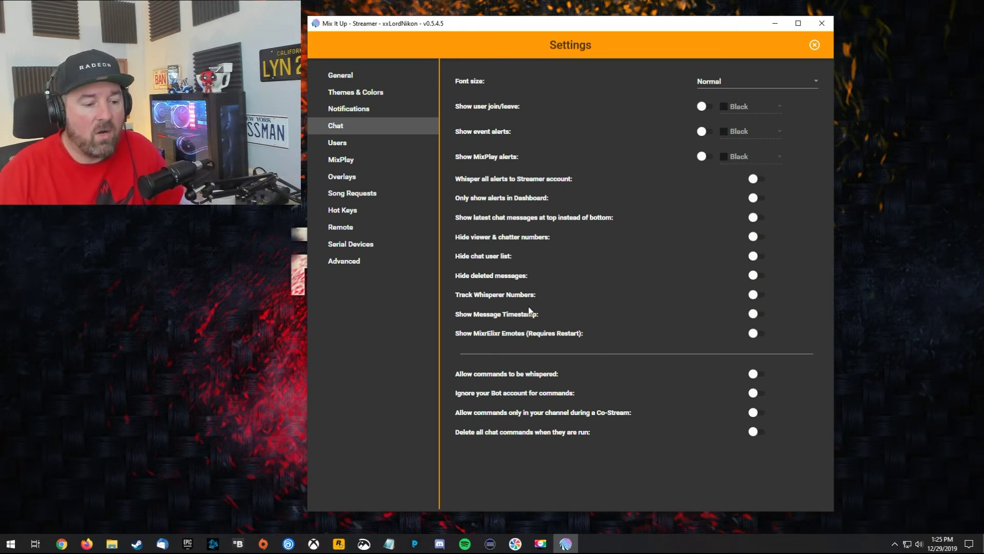
click(357, 144)
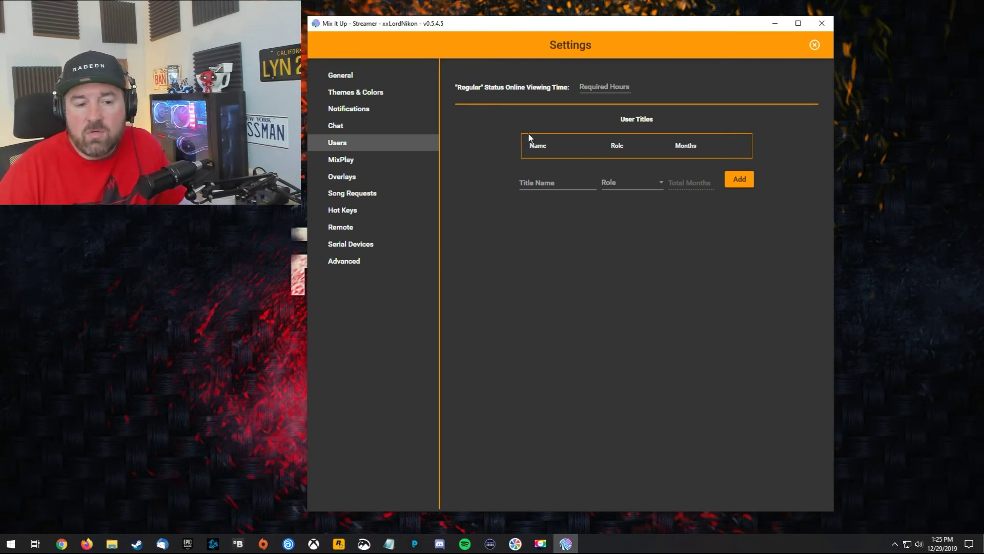
click(358, 159)
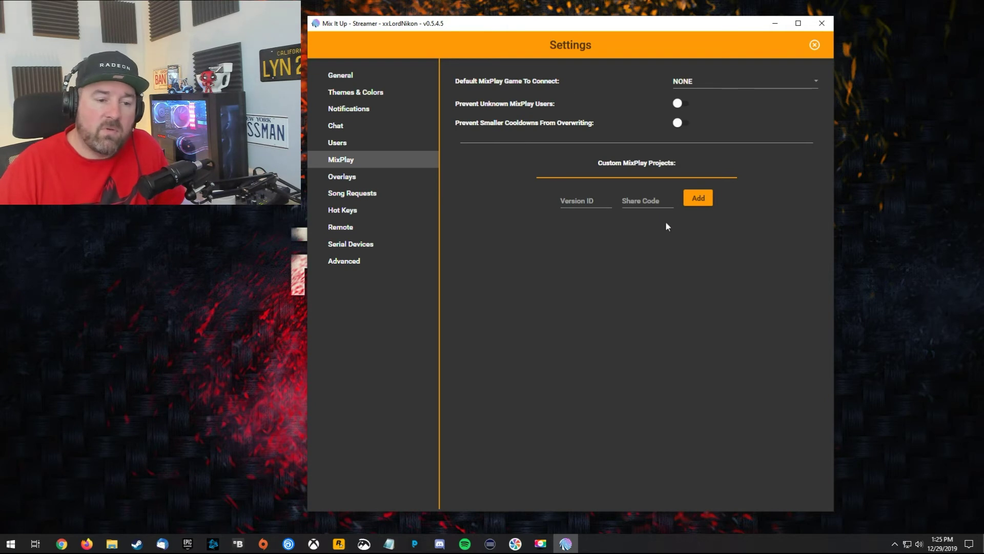
click(348, 178)
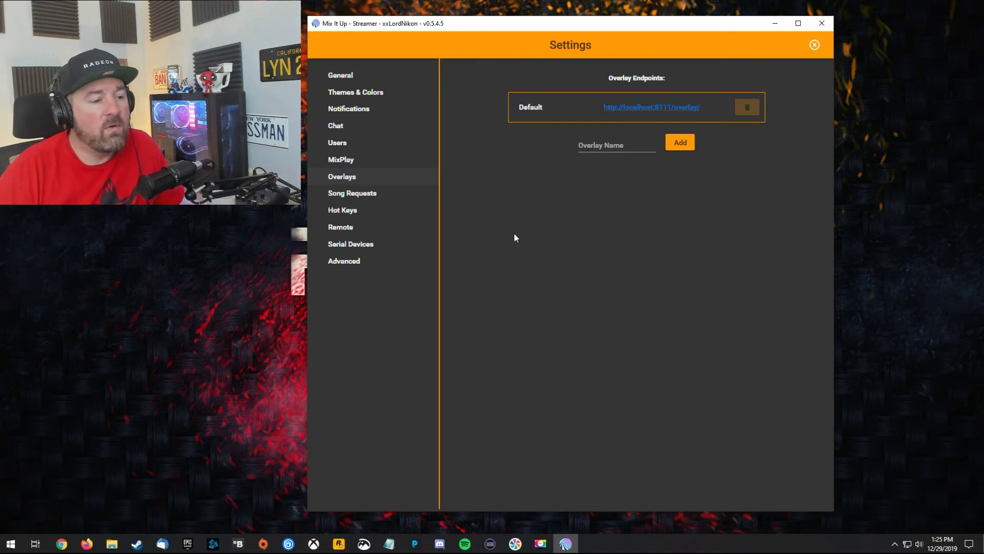
click(378, 194)
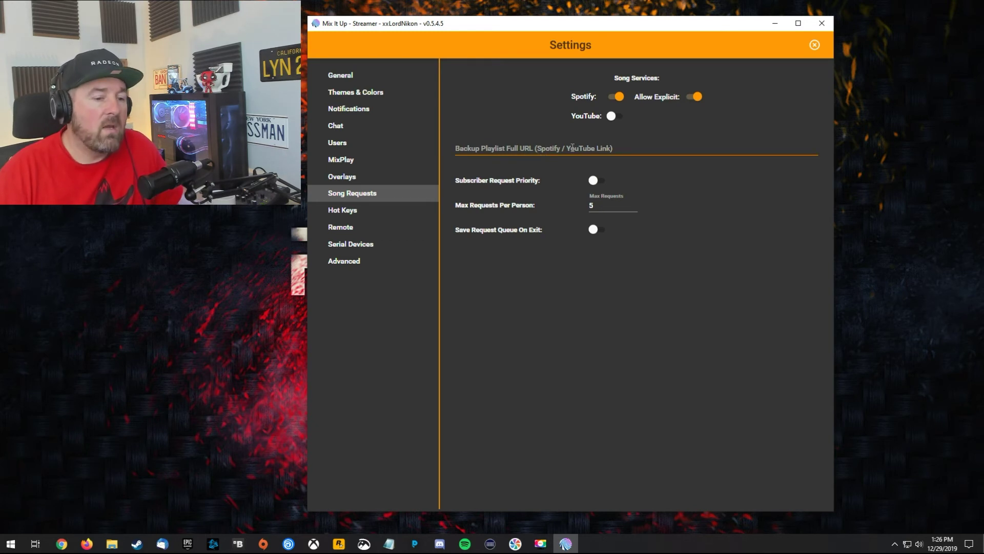
Review the Hot Keys, Remote, Serial Devices and Advanced settings, and close the Settings to return to the Channel page
click(353, 211)
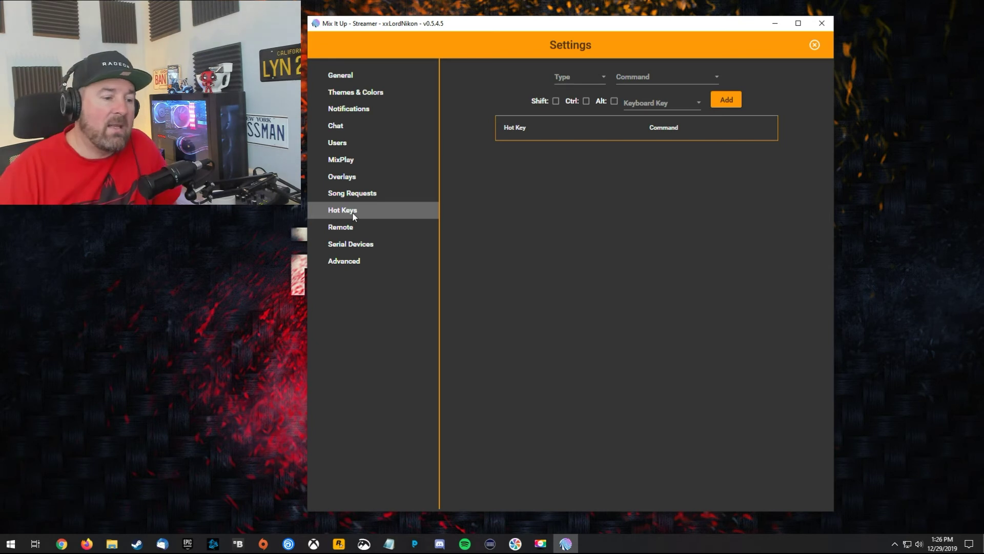
click(354, 230)
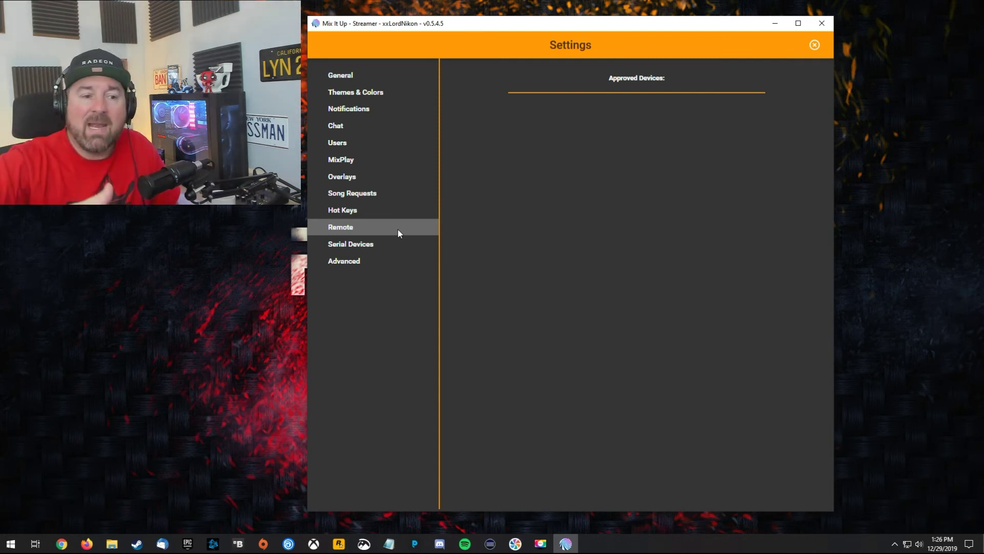
click(369, 248)
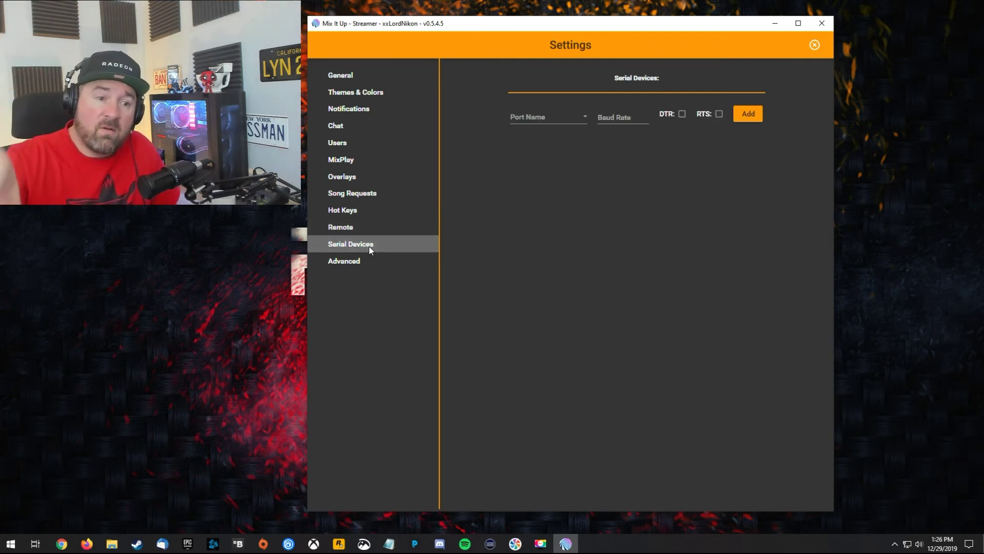
click(351, 266)
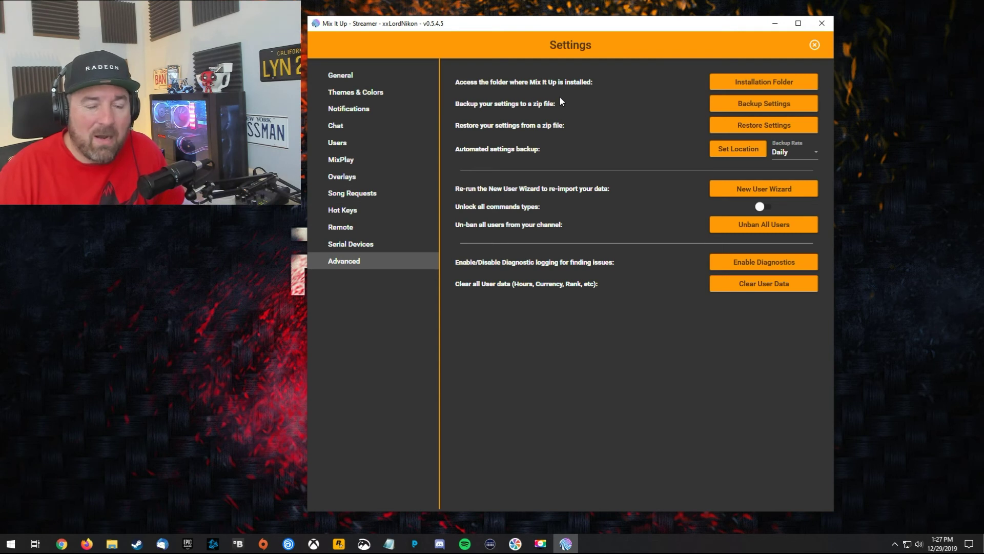
click(815, 44)
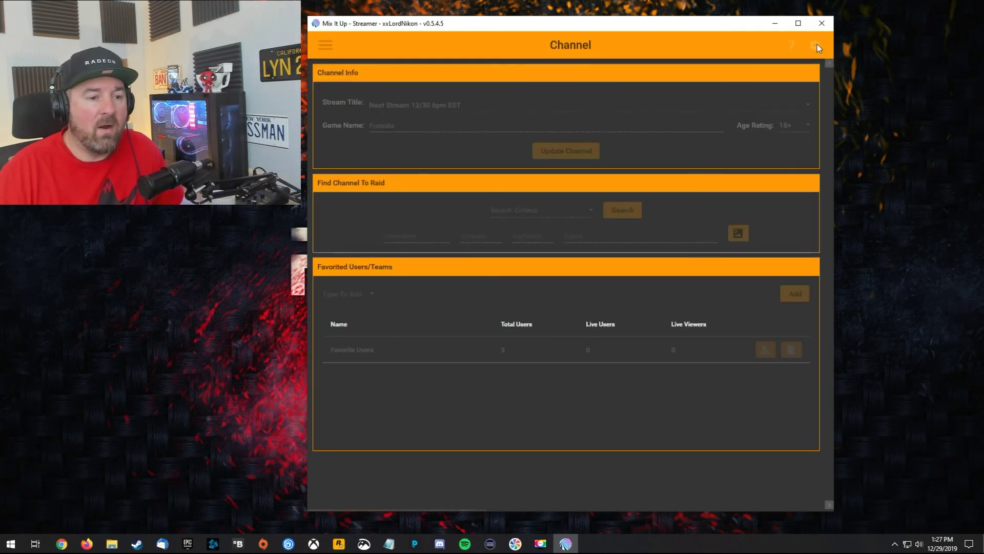
mouse_move(636, 29)
mouse_down()
mouse_move(682, 29)
mouse_move(652, 29)
mouse_up()
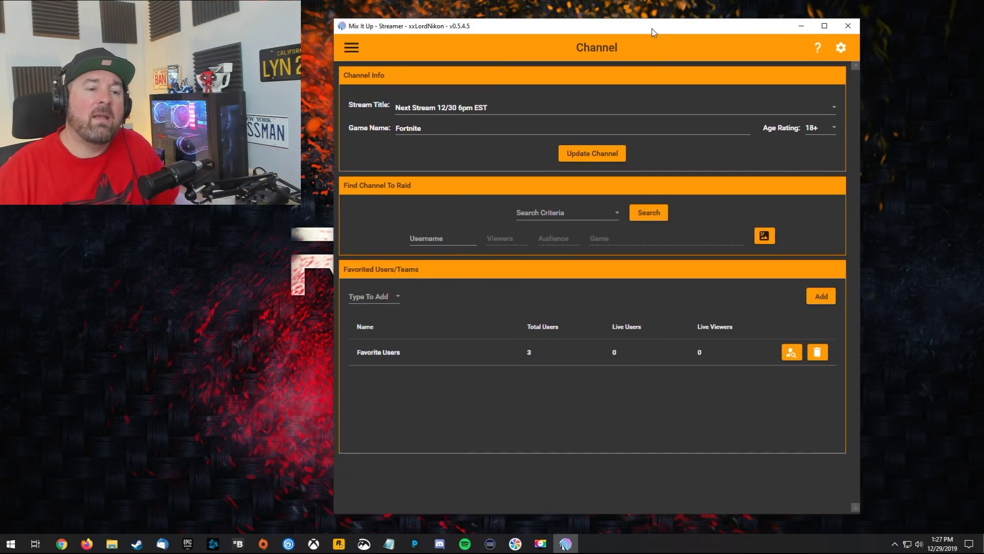